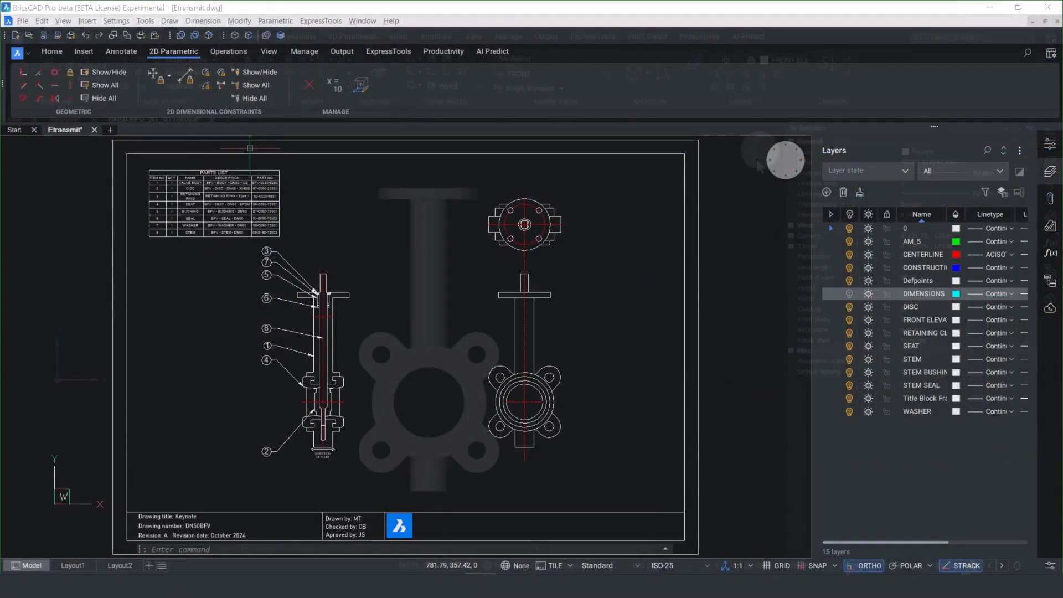
Switch the viewport to the ISO 3 isometric view of the valve model
{"action": "left_click", "coordinate": [766, 154]}
{"action": "mouse_move", "coordinate": [783, 174]}
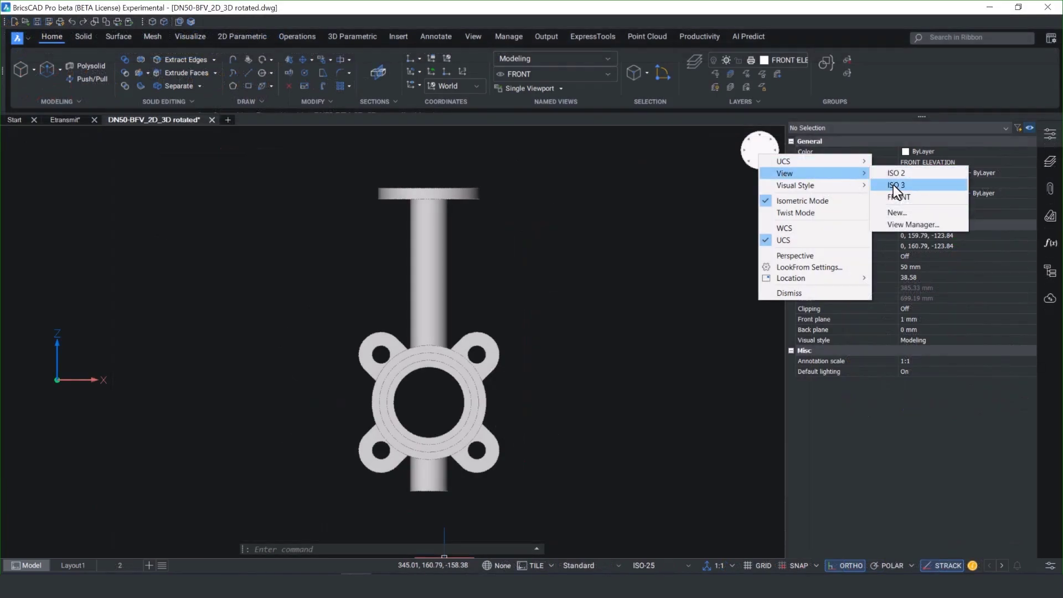
{"action": "left_click", "coordinate": [893, 185]}
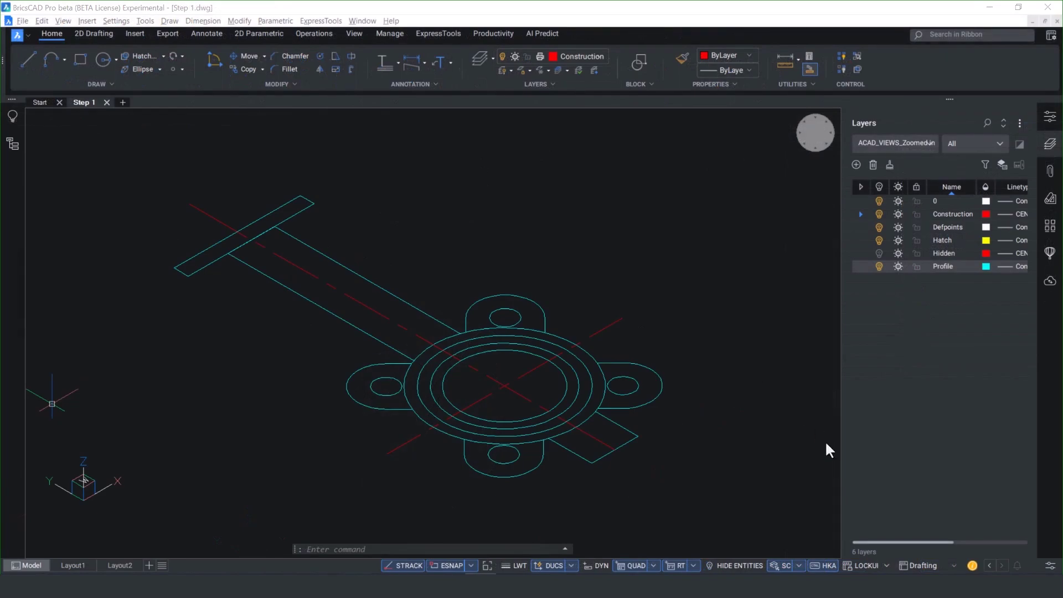
Switch to the Modeling workspace and set CREATESKETCHFEATURE to 1
{"action": "left_click", "coordinate": [955, 566]}
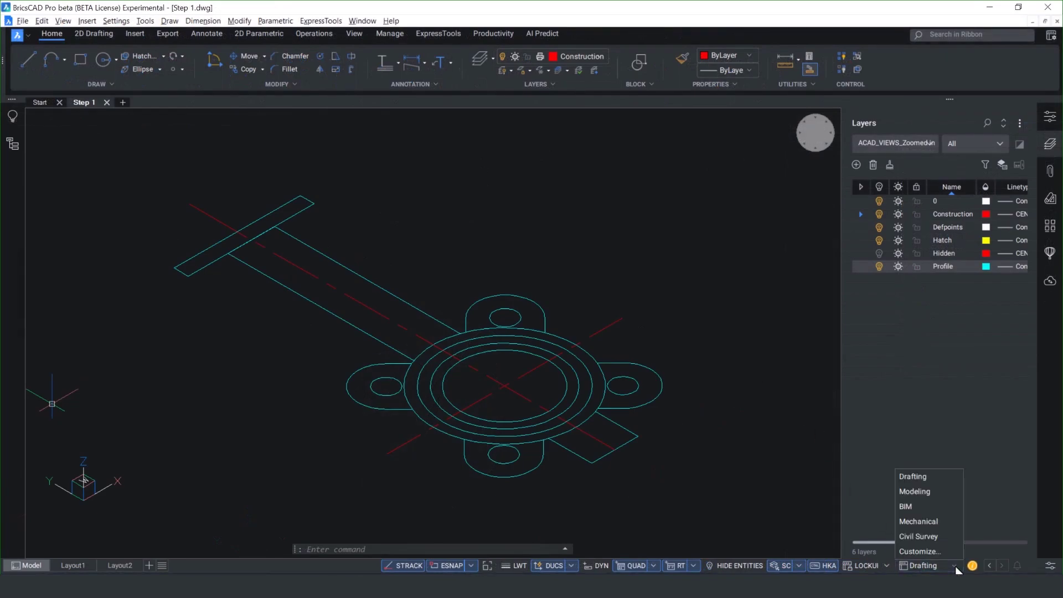
{"action": "left_click", "coordinate": [936, 492]}
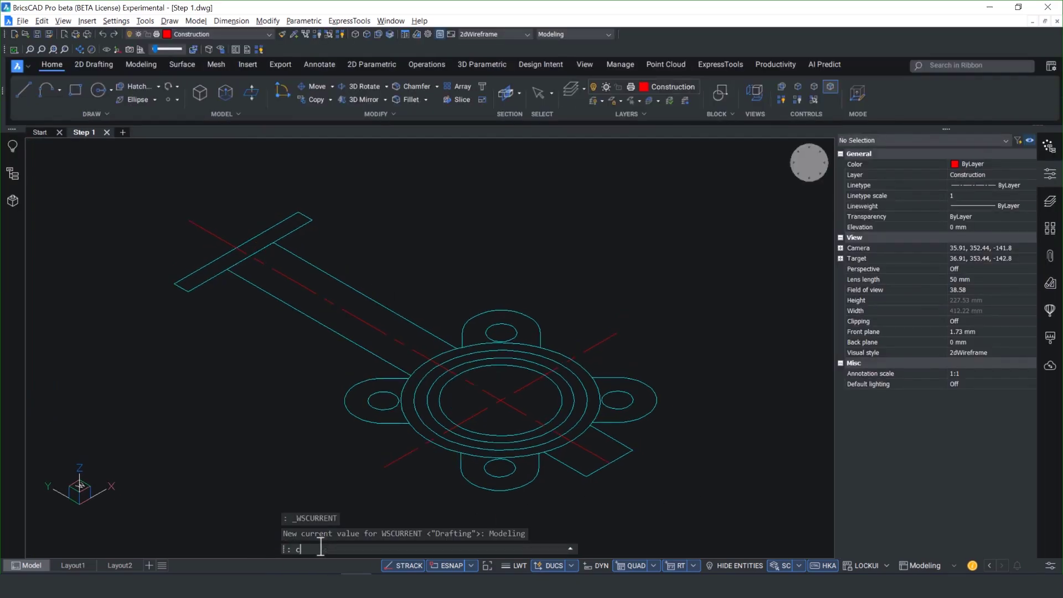
{"action": "type", "text": "reates"}
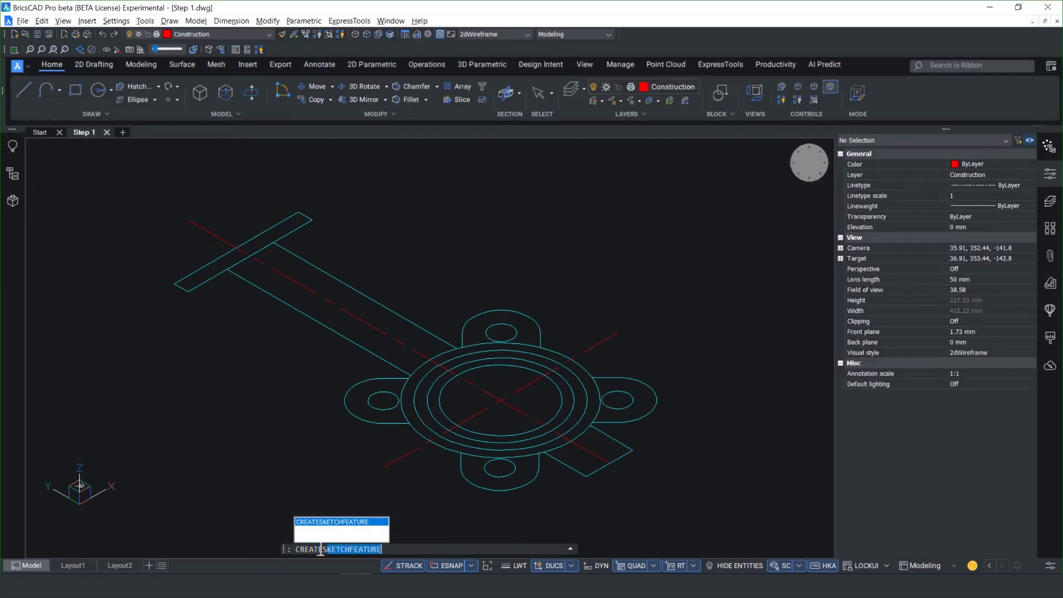
{"action": "type", "text": "ket"}
{"action": "key", "text": "Return"}
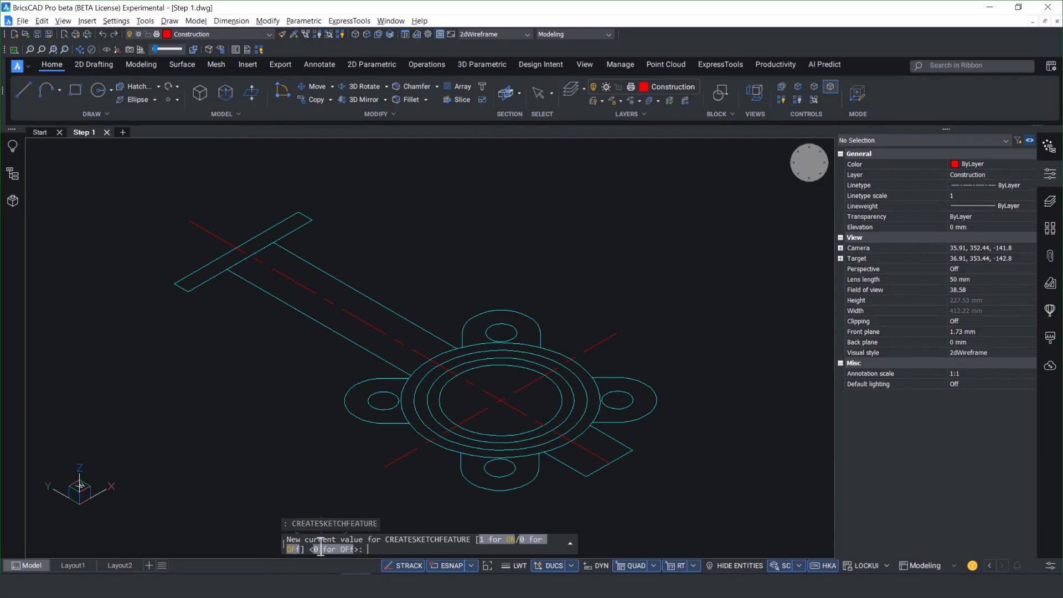
{"action": "type", "text": "1"}
{"action": "key", "text": "Return"}
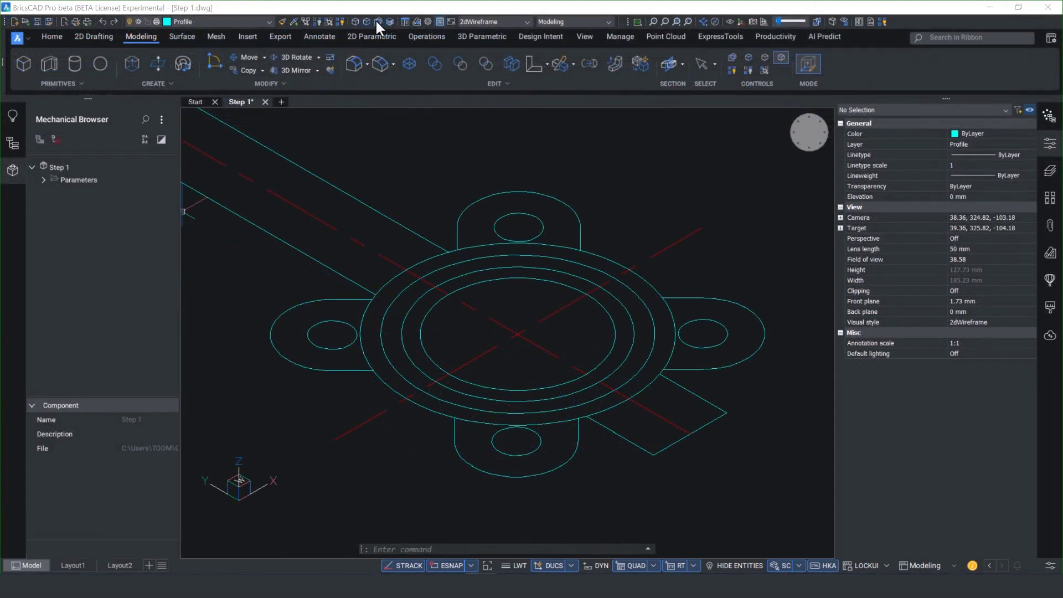
Extrude the outer-ring arcs upward to a picked height, restarting once after a cancelled selection
{"action": "left_click", "coordinate": [376, 21]}
{"action": "left_click", "coordinate": [125, 64]}
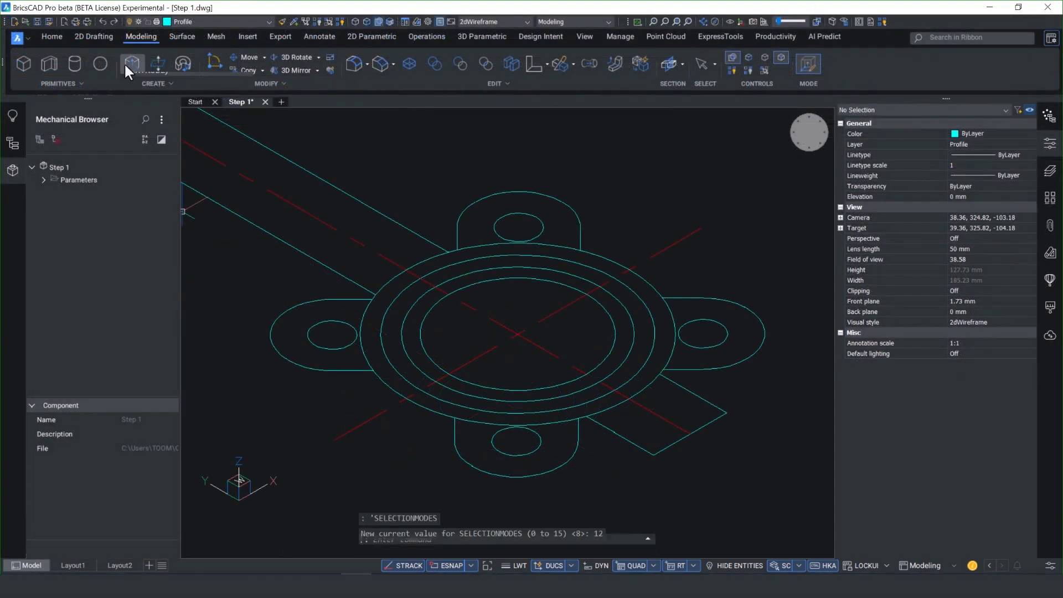
{"action": "left_click", "coordinate": [435, 264]}
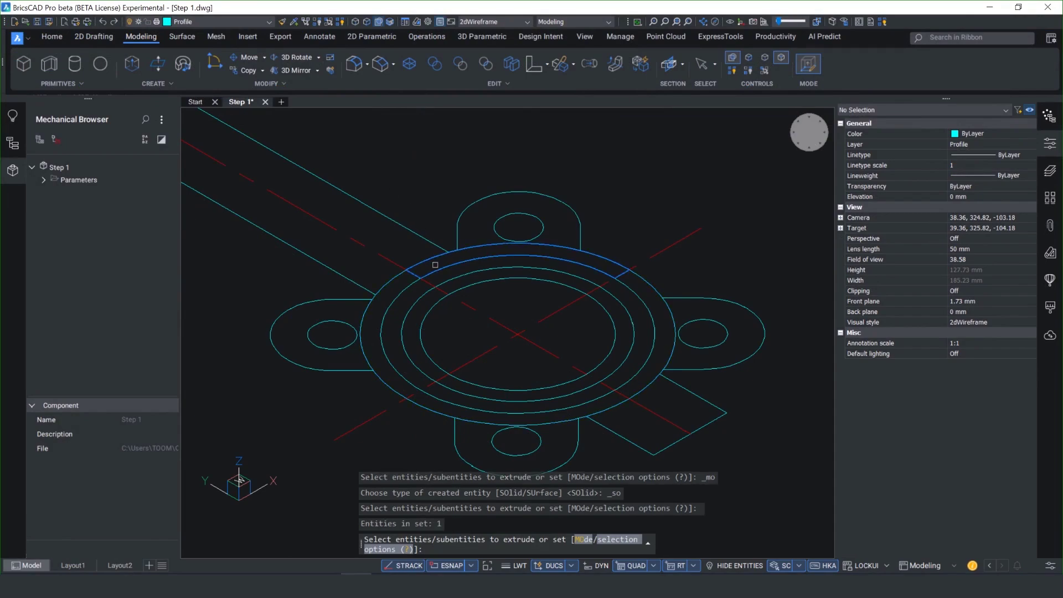
{"action": "left_click", "coordinate": [406, 283]}
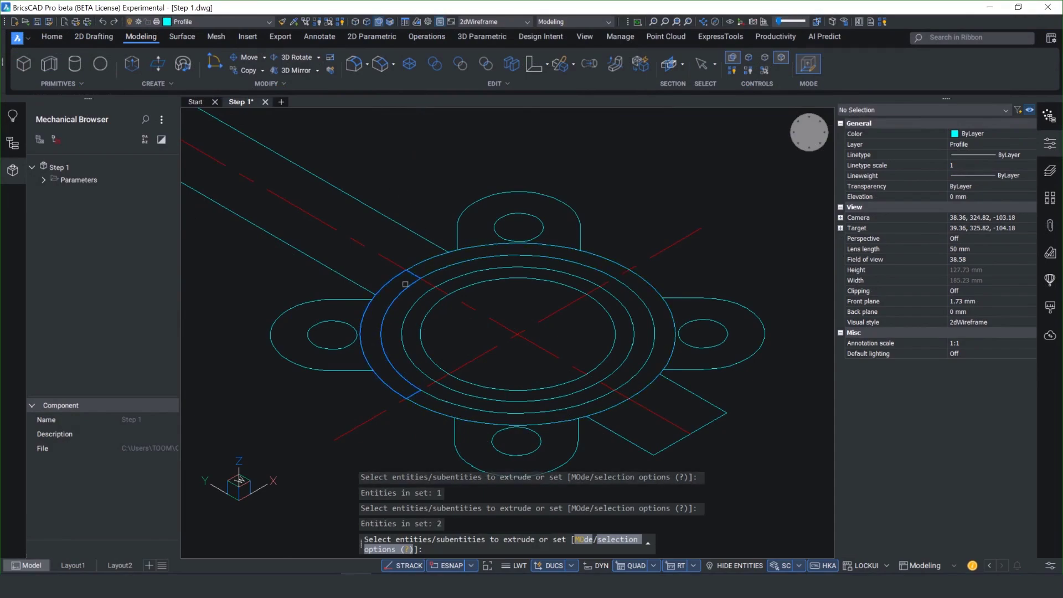
{"action": "left_click", "coordinate": [427, 405]}
{"action": "key", "text": "Escape"}
{"action": "key", "text": "Escape"}
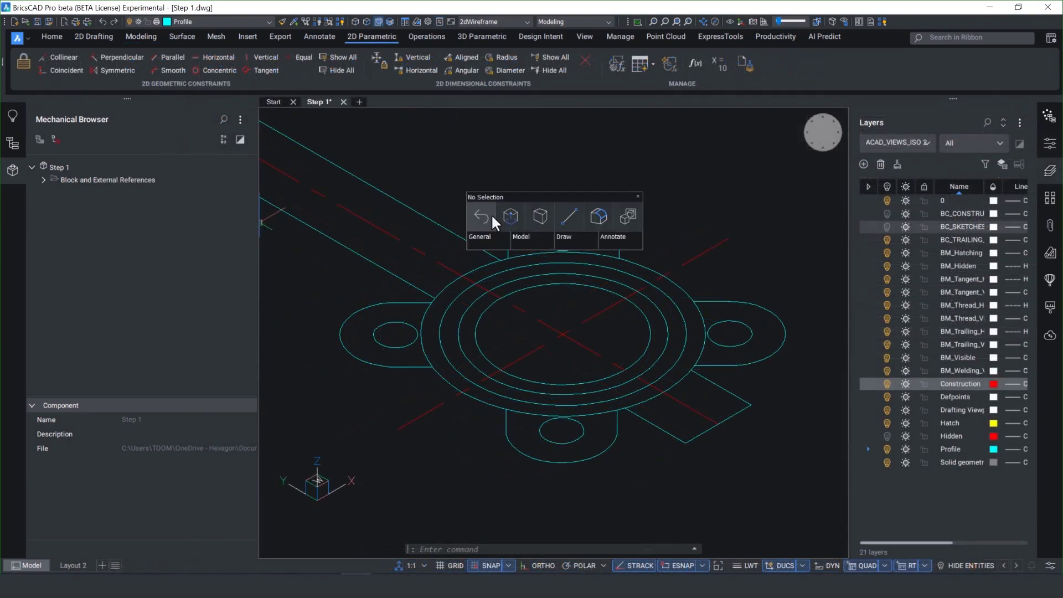
{"action": "left_click", "coordinate": [504, 214]}
{"action": "left_click", "coordinate": [451, 301]}
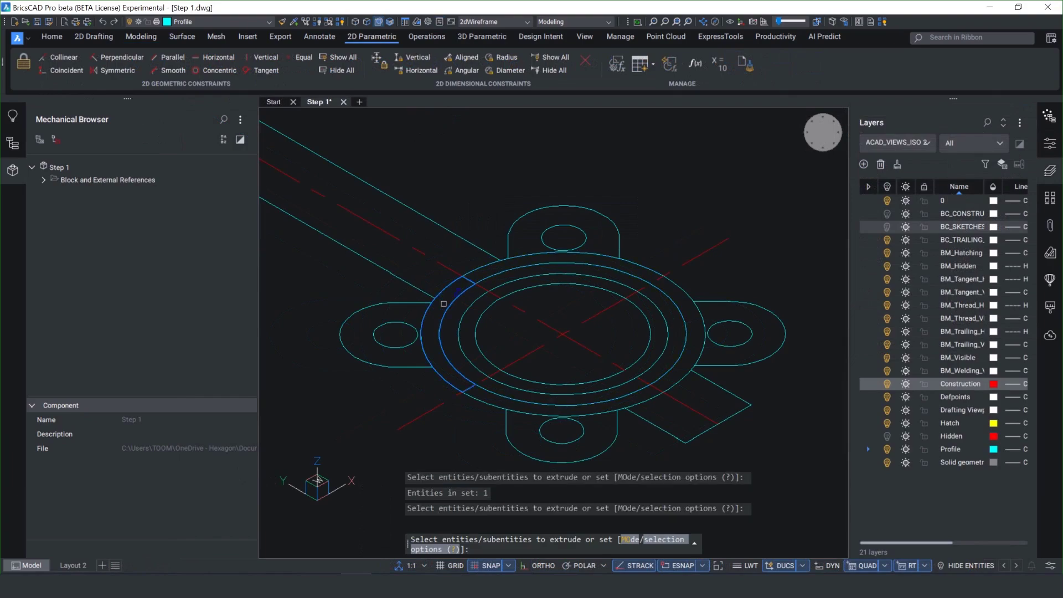
{"action": "left_click", "coordinate": [443, 303]}
{"action": "left_click", "coordinate": [683, 357]}
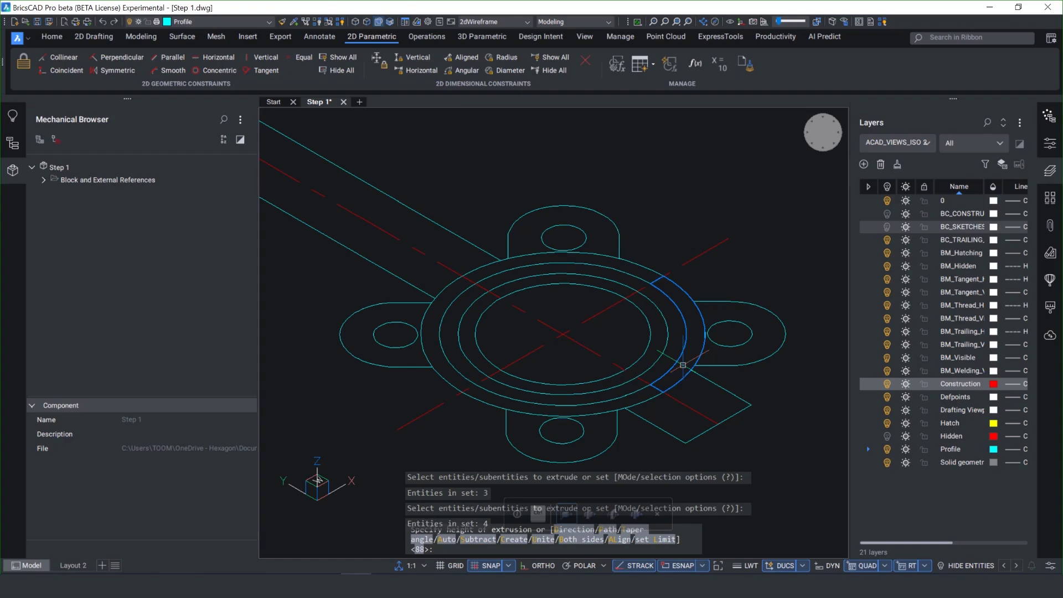
{"action": "key", "text": "Return"}
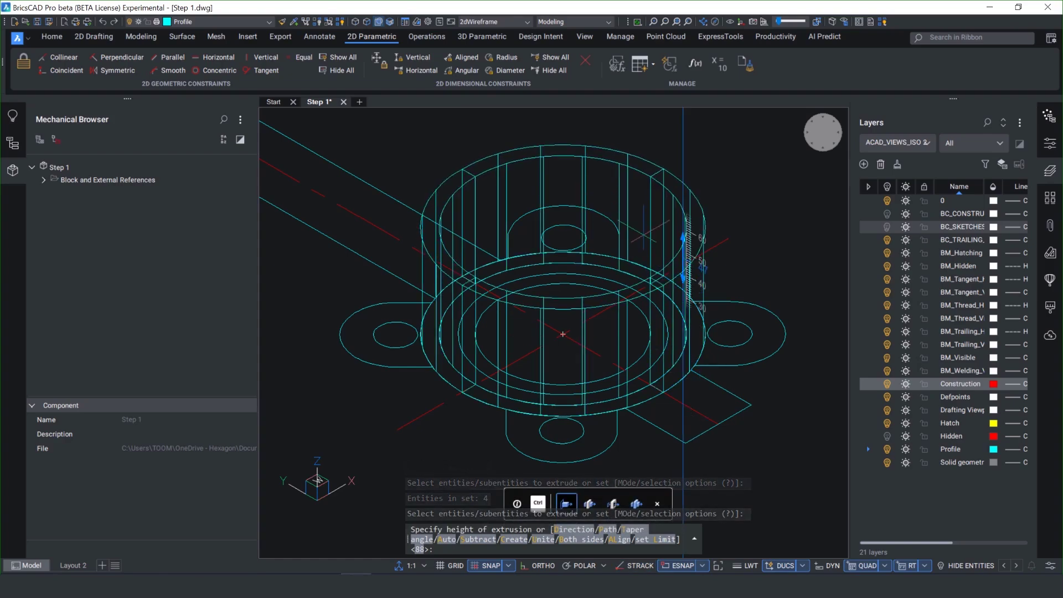
{"action": "left_click", "coordinate": [685, 238]}
Shade the model in Modeling style and colour the Body_7 right wall segment red
{"action": "left_click", "coordinate": [510, 22]}
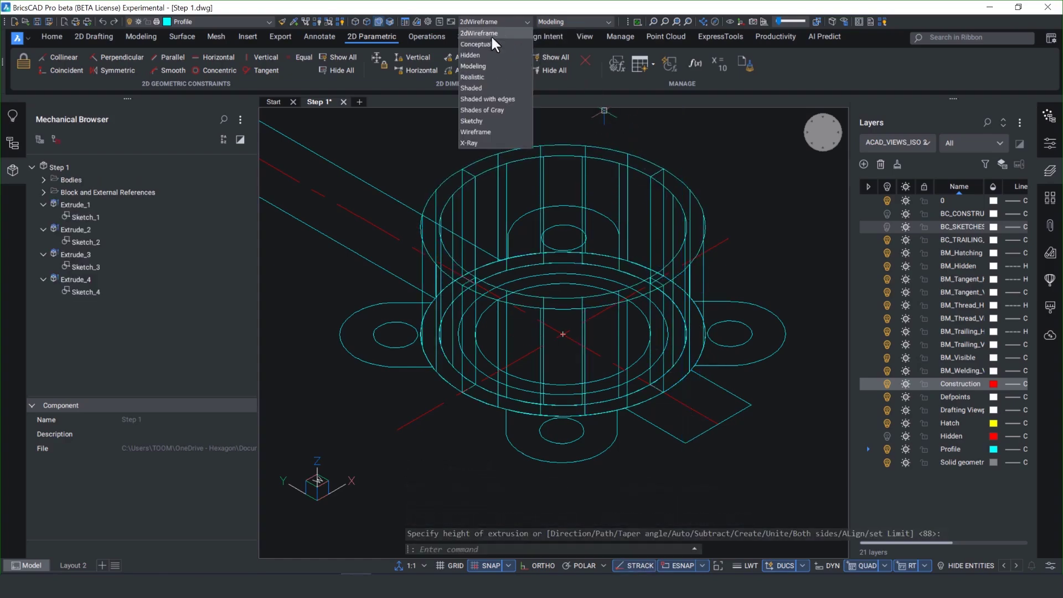
{"action": "left_click", "coordinate": [481, 63]}
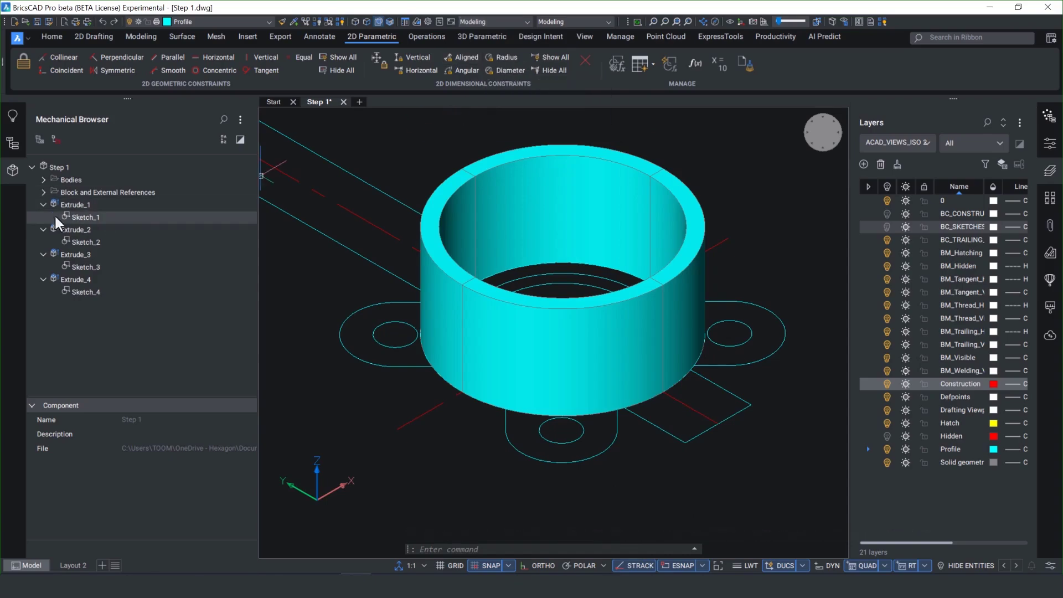
{"action": "left_click", "coordinate": [41, 179]}
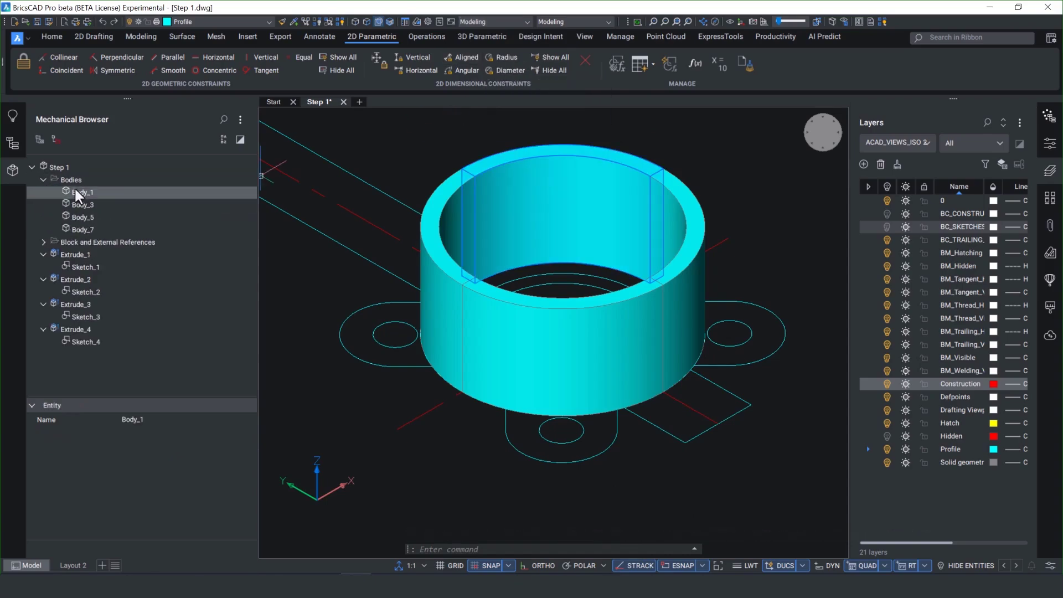
{"action": "left_click", "coordinate": [75, 204]}
{"action": "left_click", "coordinate": [76, 214]}
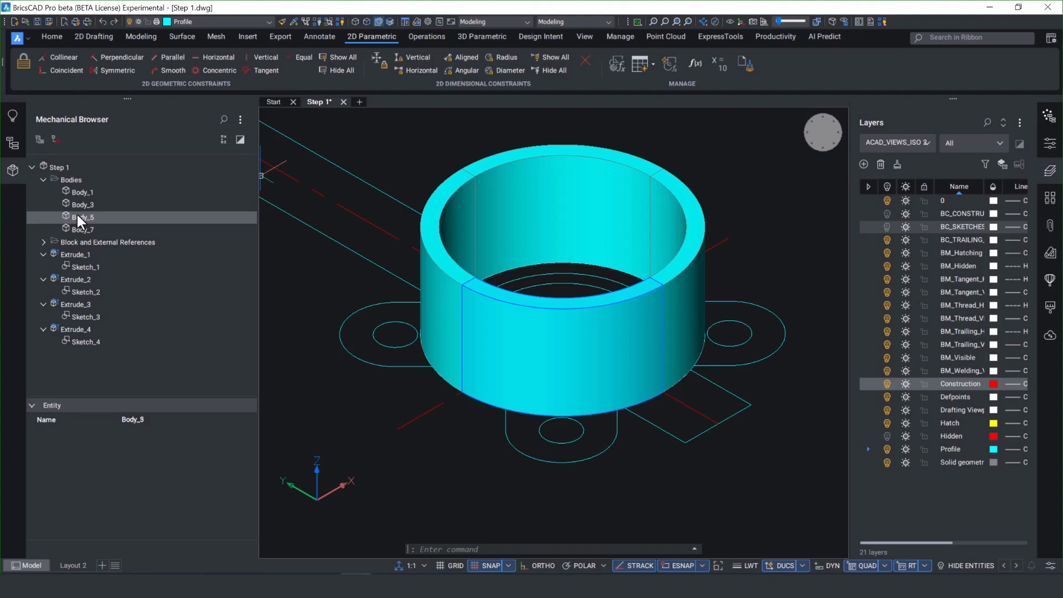
{"action": "left_click", "coordinate": [78, 227]}
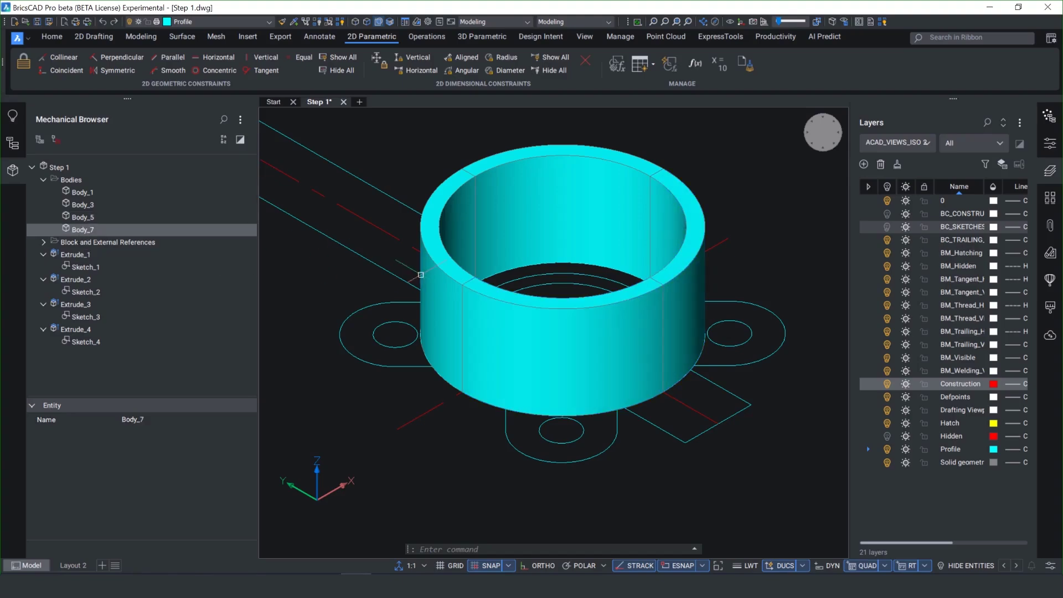
{"action": "left_click", "coordinate": [690, 297]}
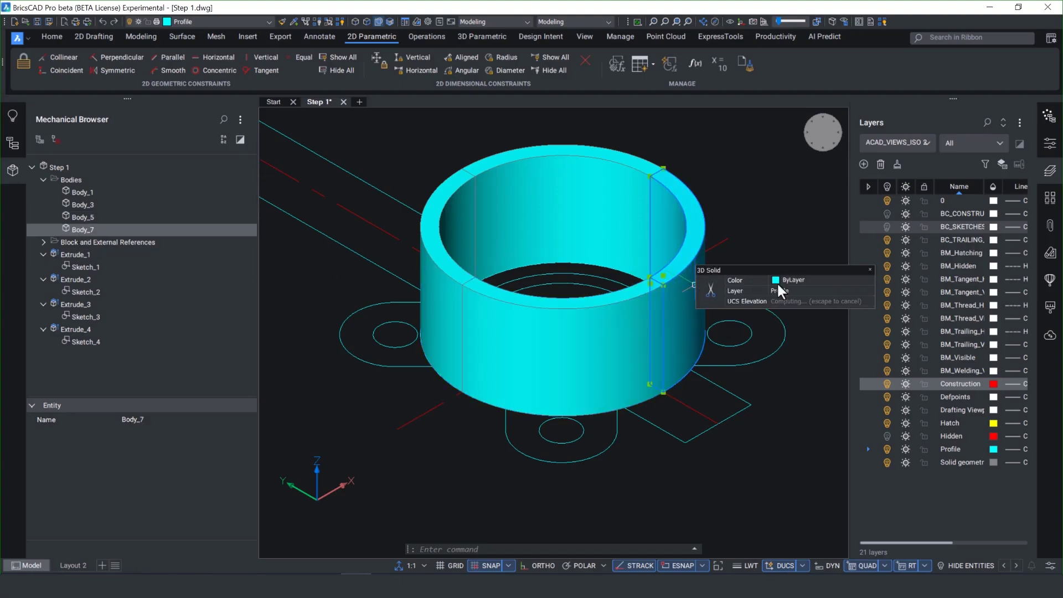
{"action": "left_click", "coordinate": [869, 280]}
{"action": "left_click", "coordinate": [795, 314]}
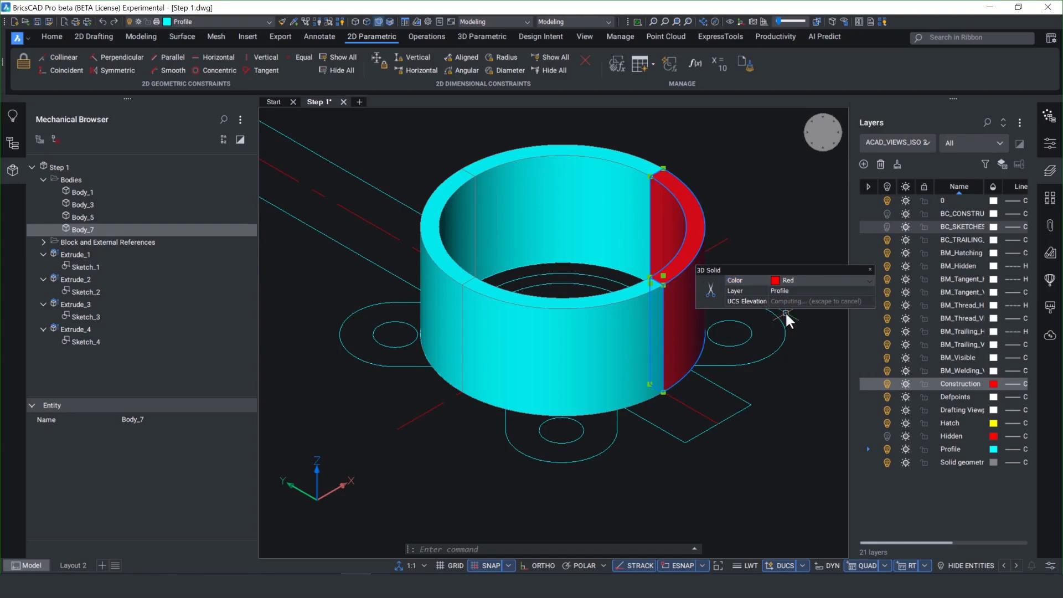
Preview 2D Wireframe and Shades of Gray styles, then turn off the Construction layer
{"action": "left_click", "coordinate": [443, 324]}
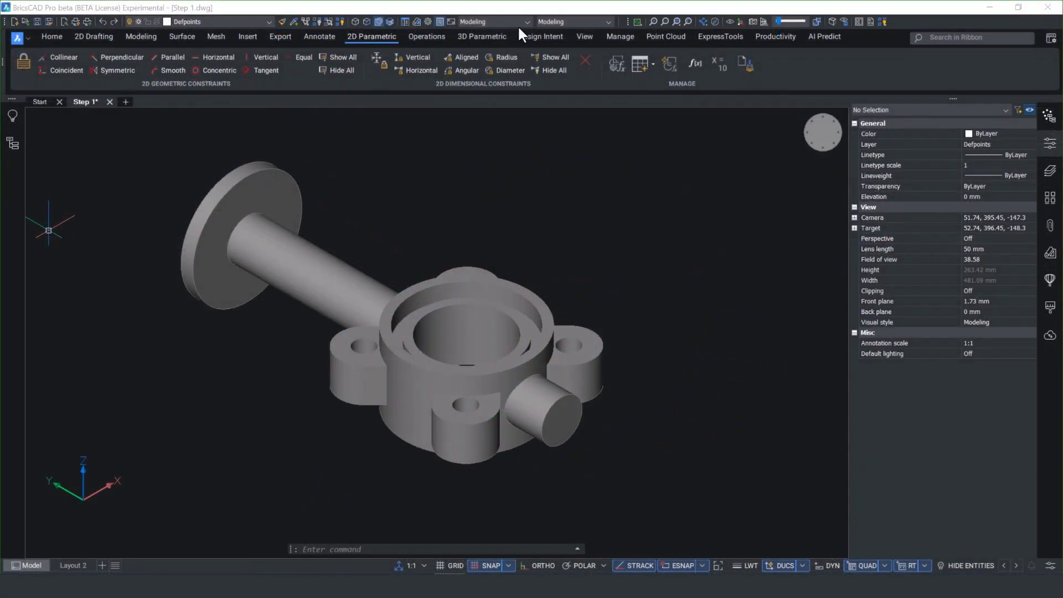
{"action": "left_click", "coordinate": [525, 22]}
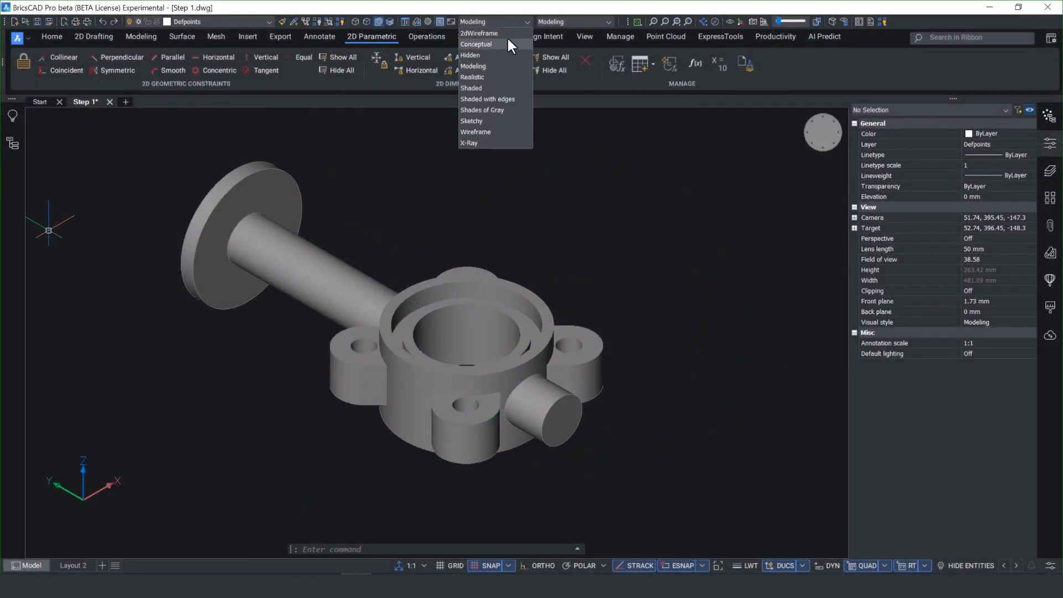
{"action": "left_click", "coordinate": [507, 32]}
{"action": "left_click", "coordinate": [517, 22]}
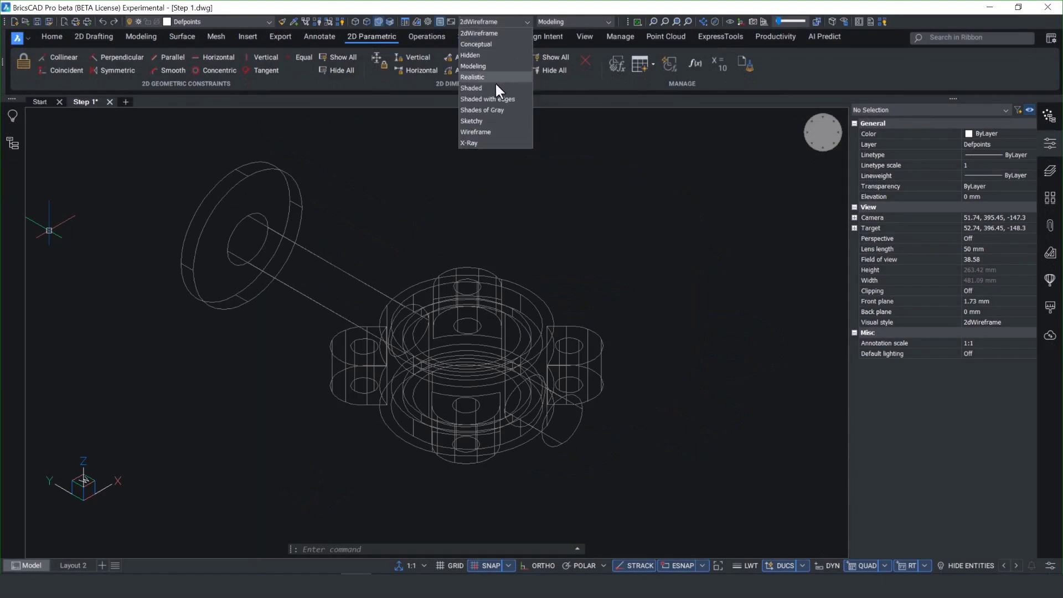
{"action": "left_click", "coordinate": [491, 109]}
{"action": "left_click", "coordinate": [509, 21]}
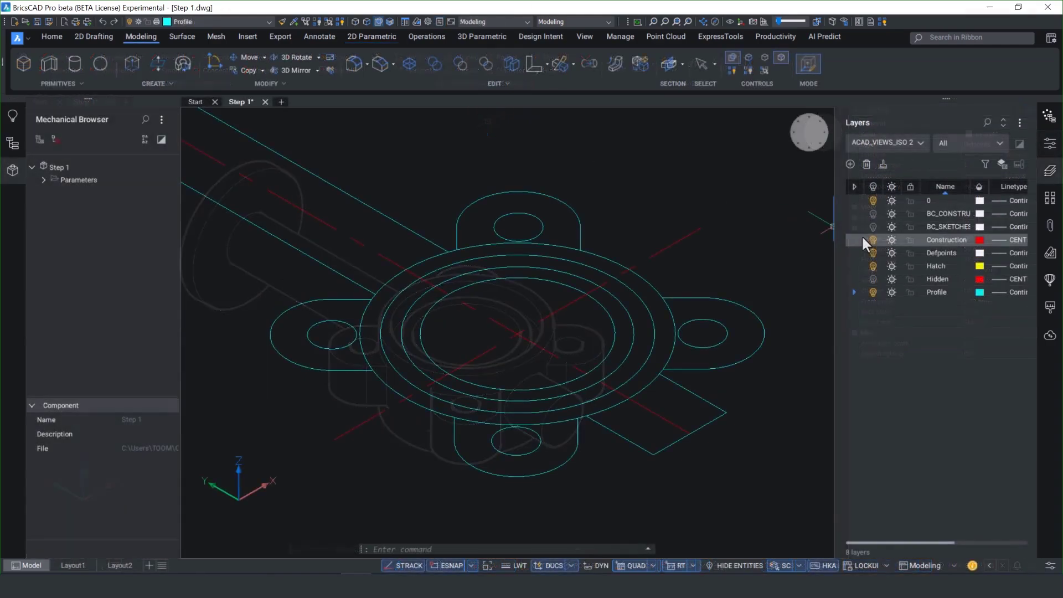
{"action": "left_click", "coordinate": [873, 240]}
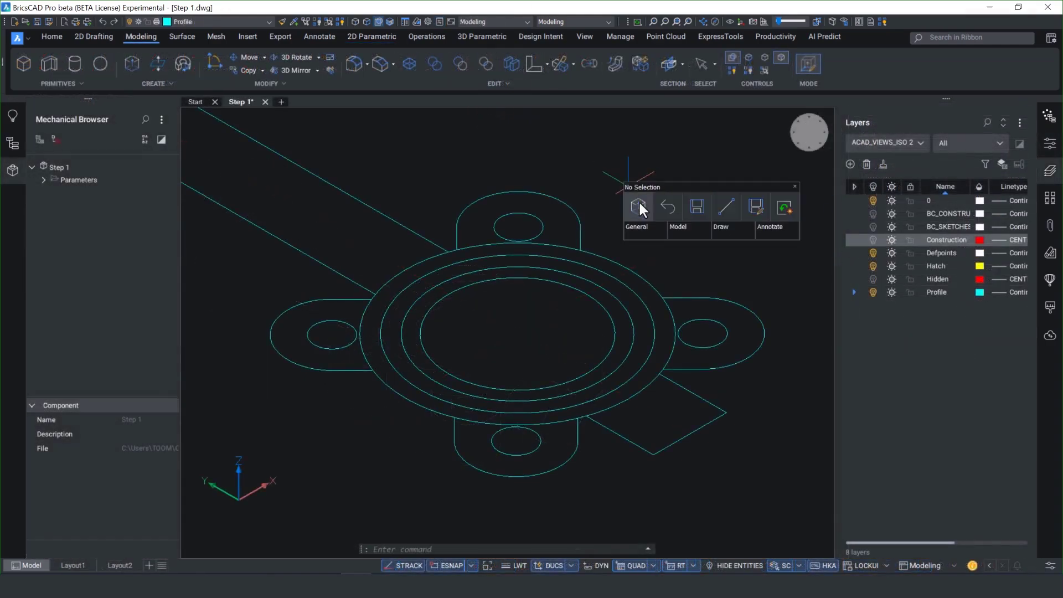
Extrude the outer ring region to both sides with a height of 57.35
{"action": "left_click", "coordinate": [639, 201]}
{"action": "left_click", "coordinate": [583, 256]}
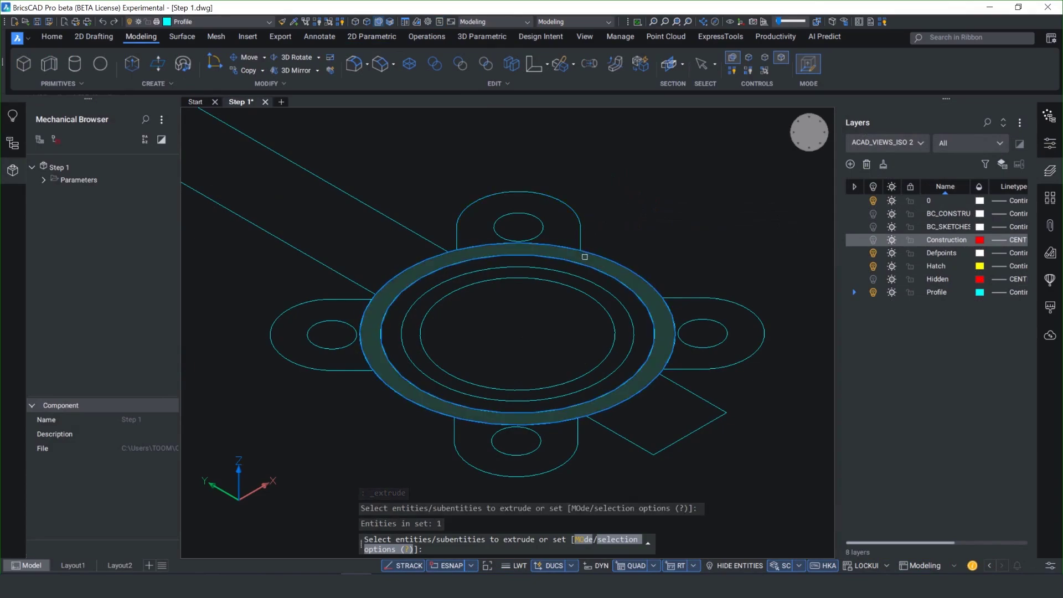
{"action": "key", "text": "Return"}
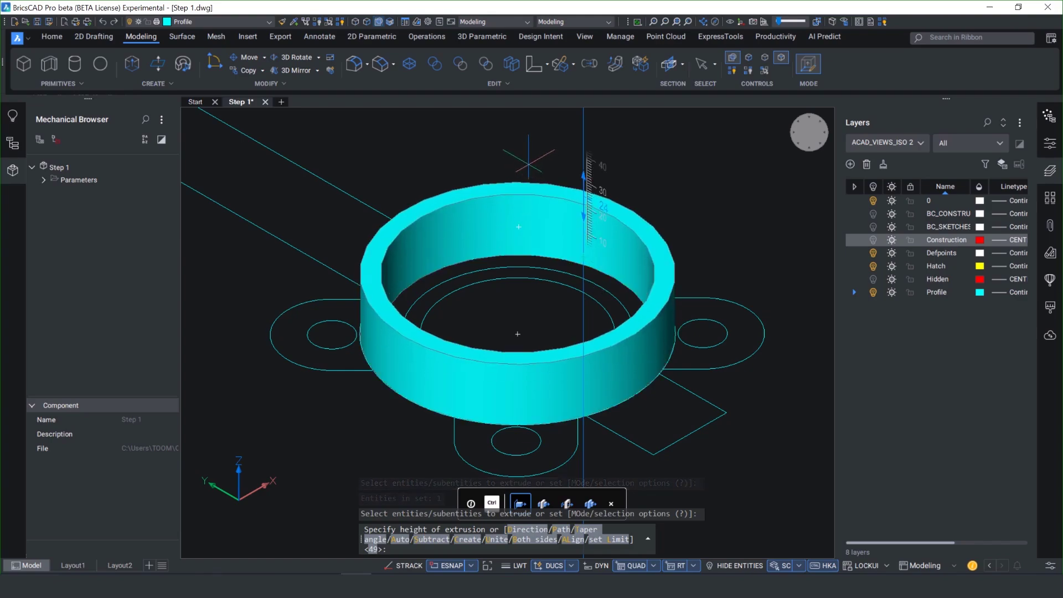
{"action": "type", "text": "b"}
{"action": "key", "text": "Return"}
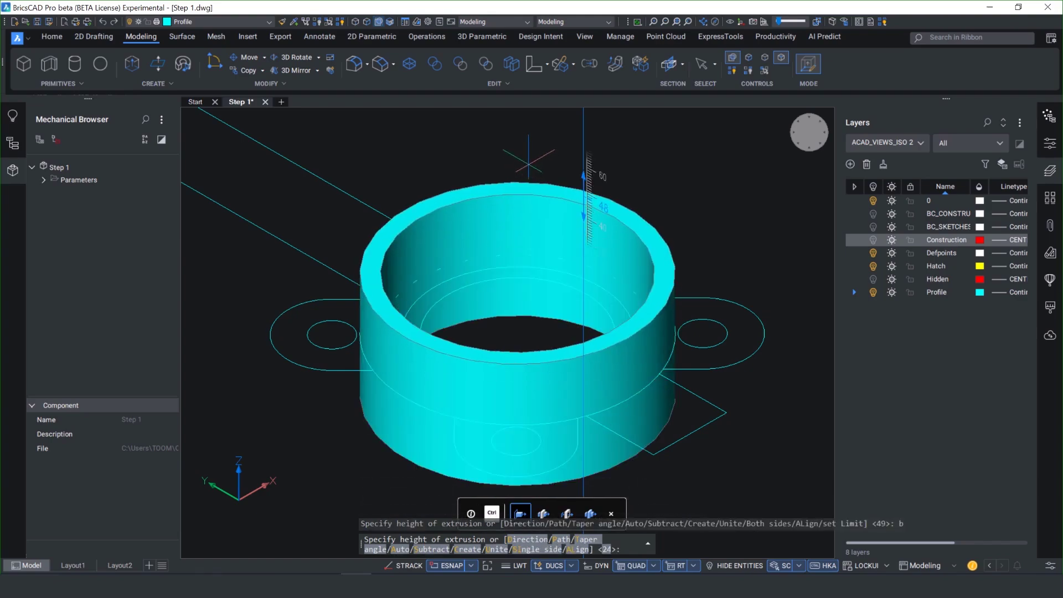
{"action": "key", "text": "Return"}
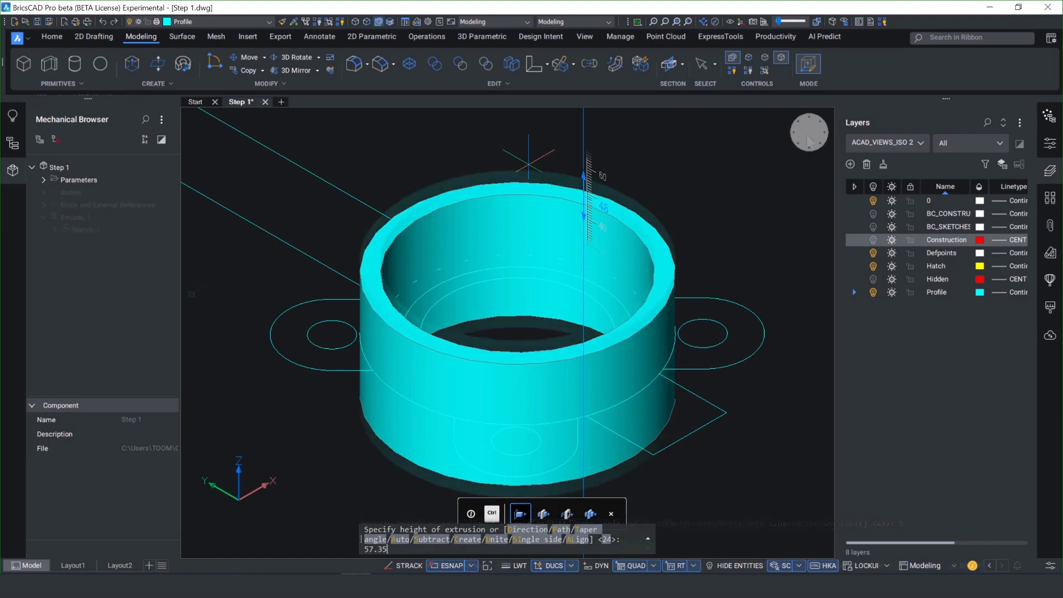
{"action": "right_click", "coordinate": [807, 135]}
In an isometric view, extrude the ring face to both sides with height 32
{"action": "mouse_move", "coordinate": [826, 152]}
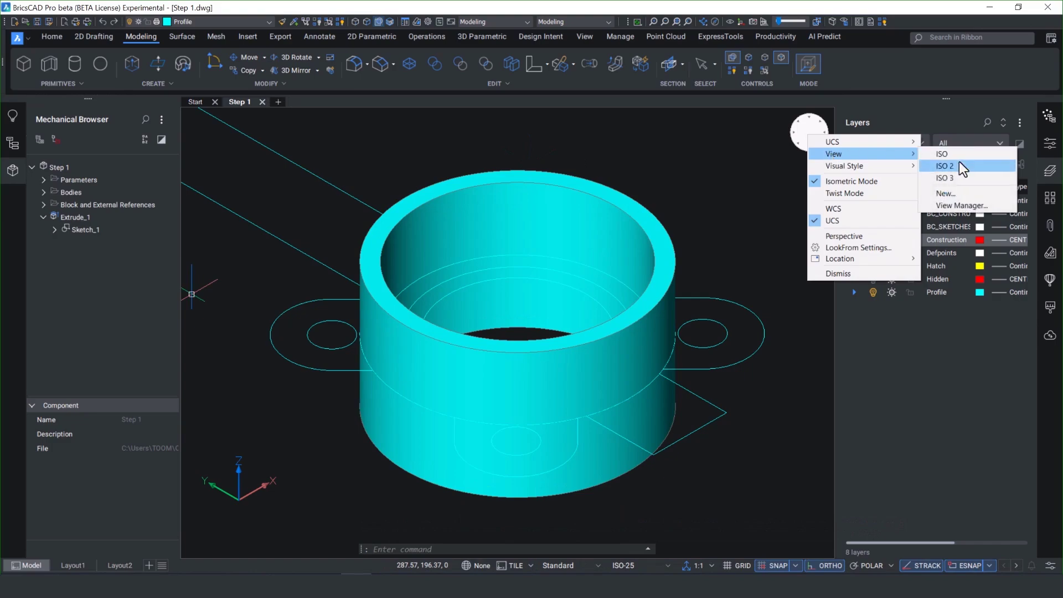
{"action": "left_click", "coordinate": [953, 177]}
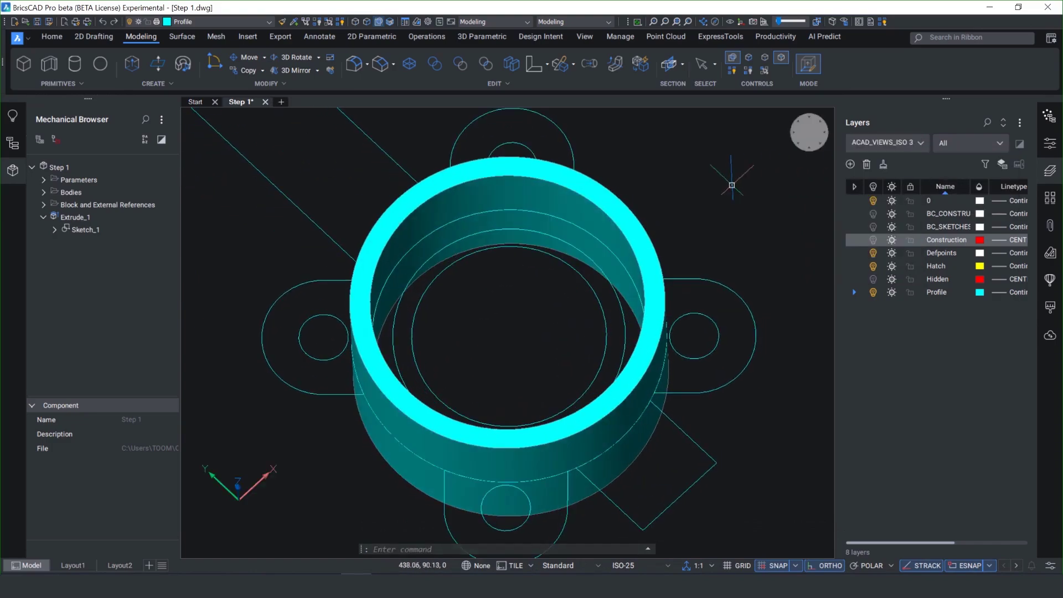
{"action": "left_click", "coordinate": [749, 202]}
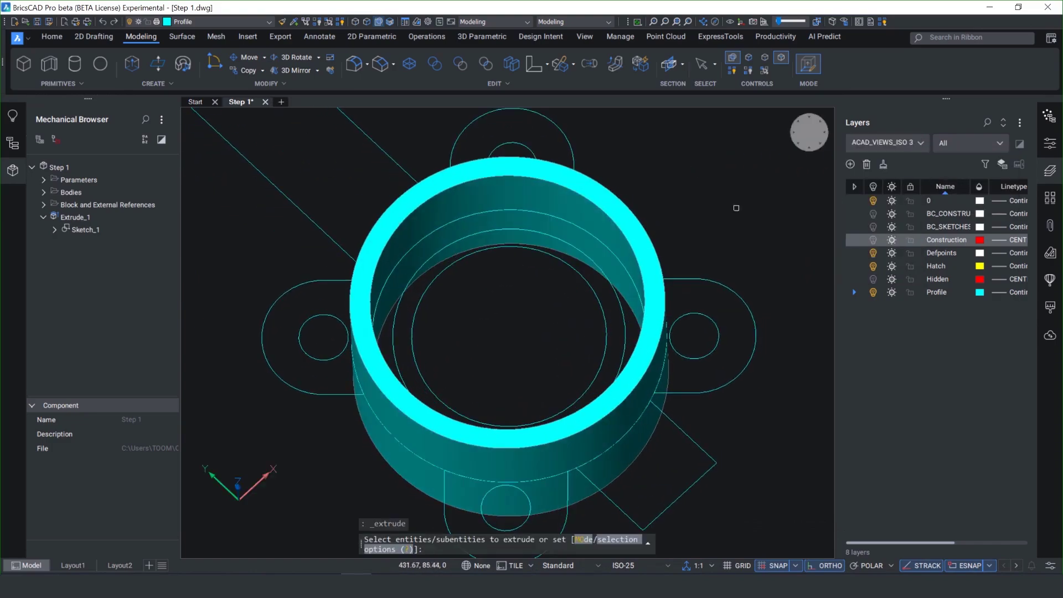
{"action": "left_click", "coordinate": [631, 327]}
{"action": "key", "text": "Return"}
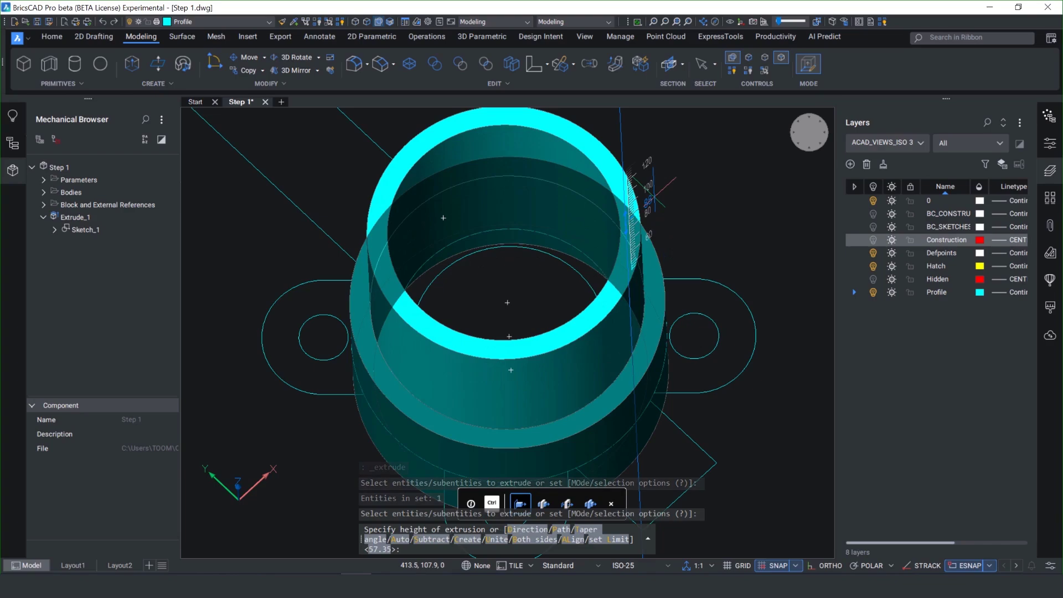
{"action": "type", "text": "b"}
{"action": "key", "text": "Return"}
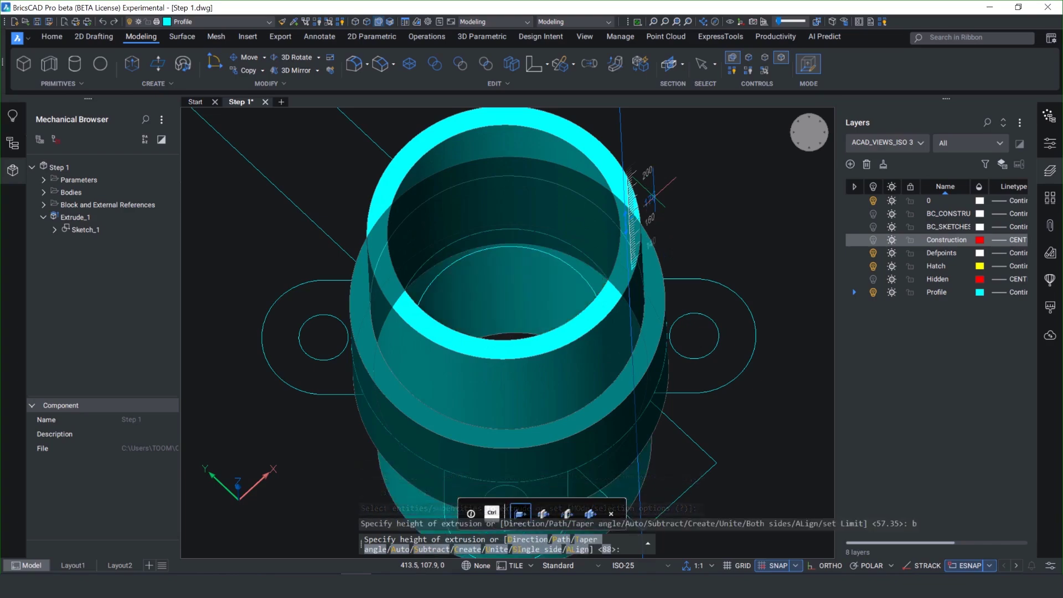
{"action": "key", "text": "Return"}
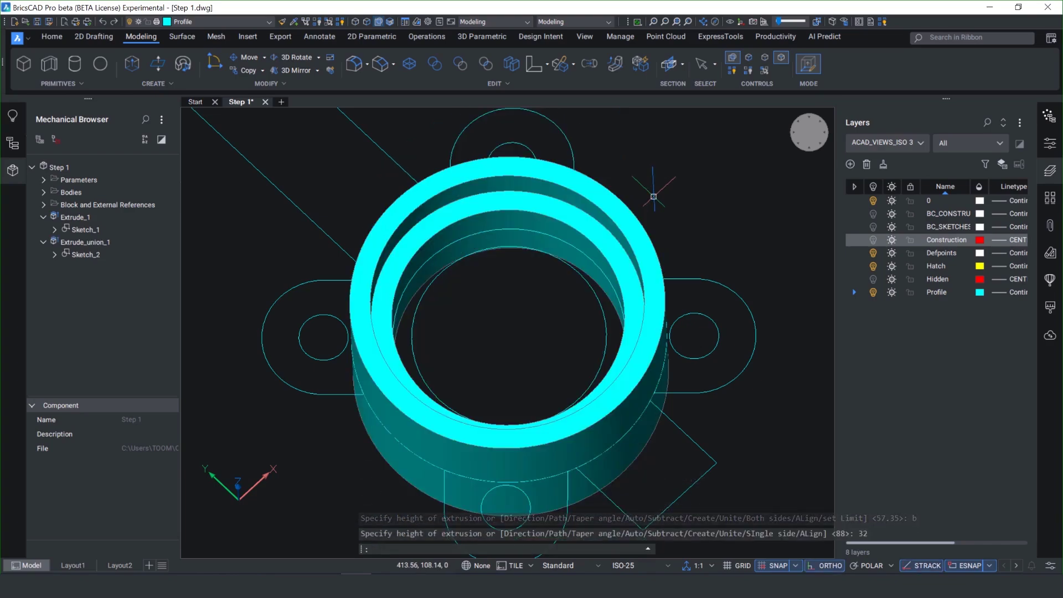
Extrude the inner ring face to both sides with height 43.35
{"action": "left_click", "coordinate": [658, 212]}
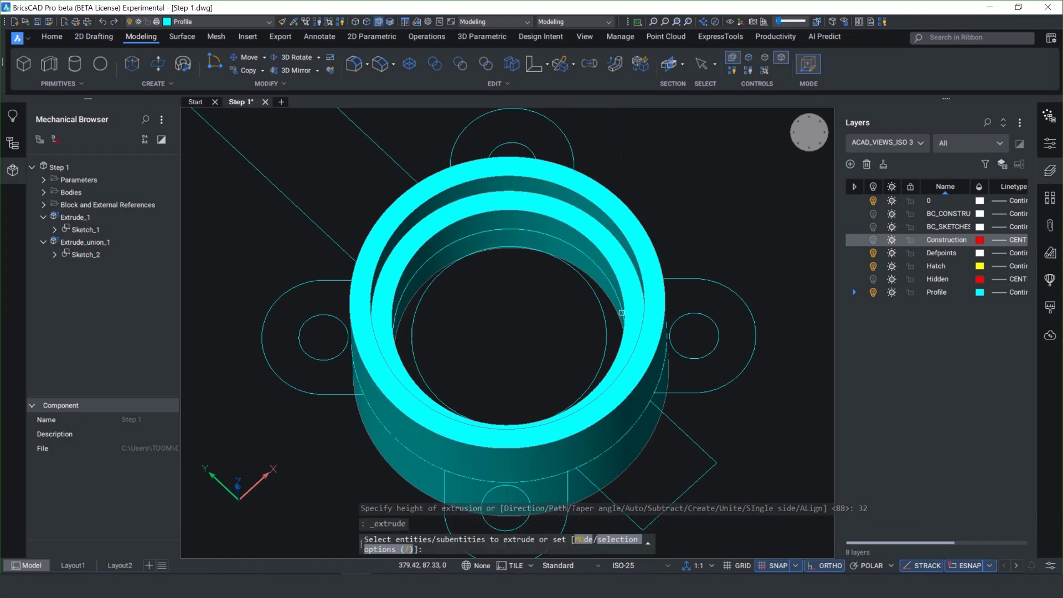
{"action": "left_click", "coordinate": [612, 327]}
{"action": "key", "text": "Return"}
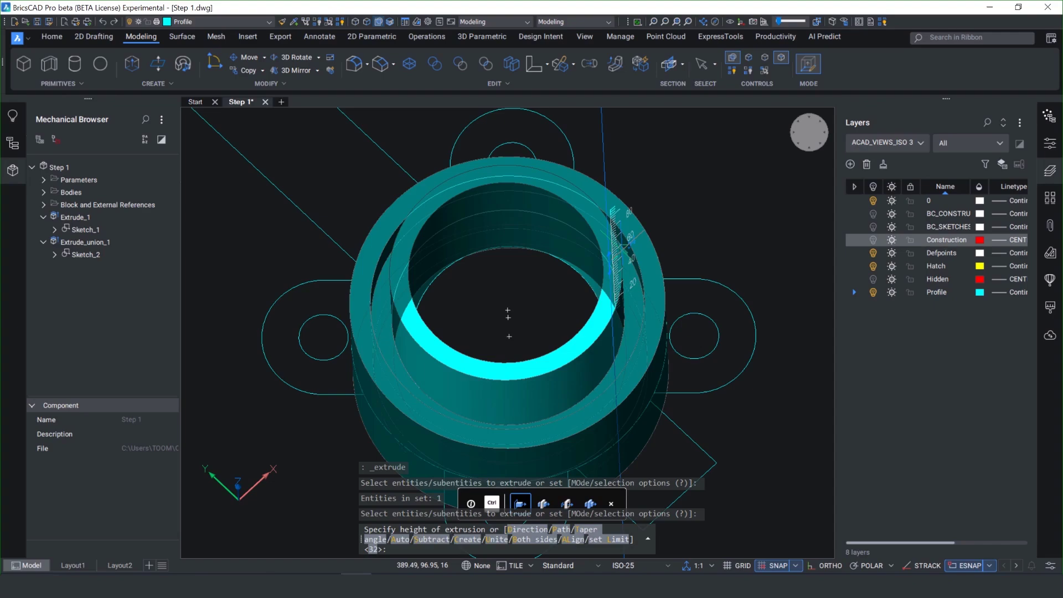
{"action": "type", "text": "b"}
{"action": "key", "text": "Return"}
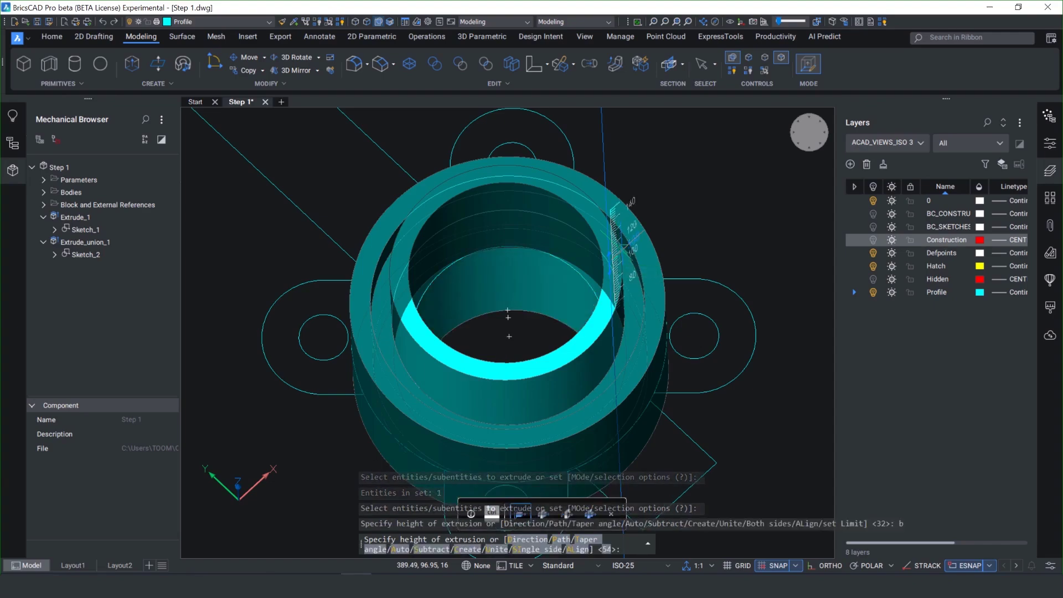
{"action": "type", "text": "43"}
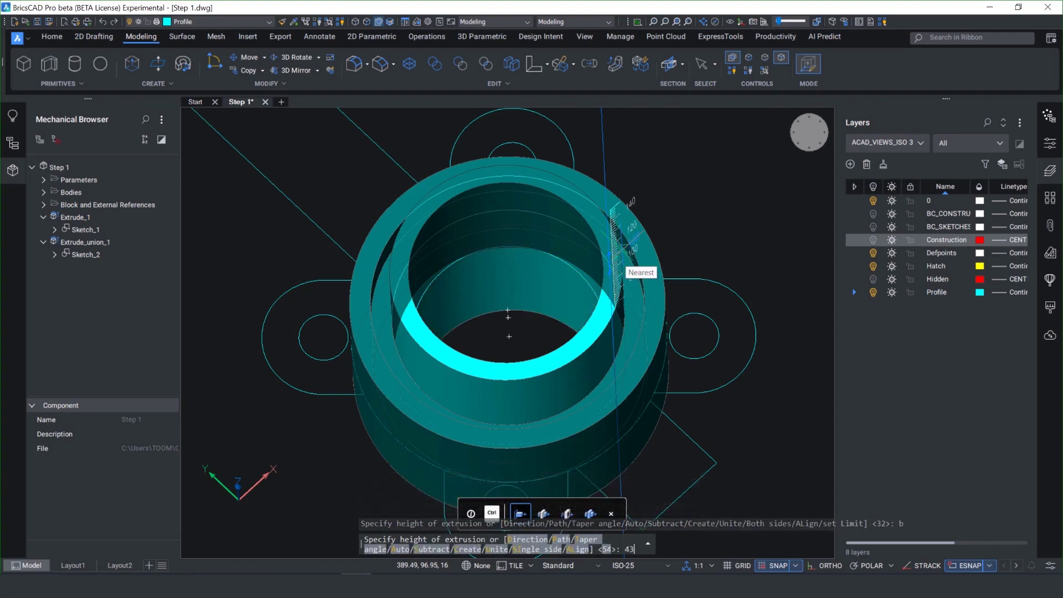
{"action": "type", "text": ".35"}
{"action": "key", "text": "Return"}
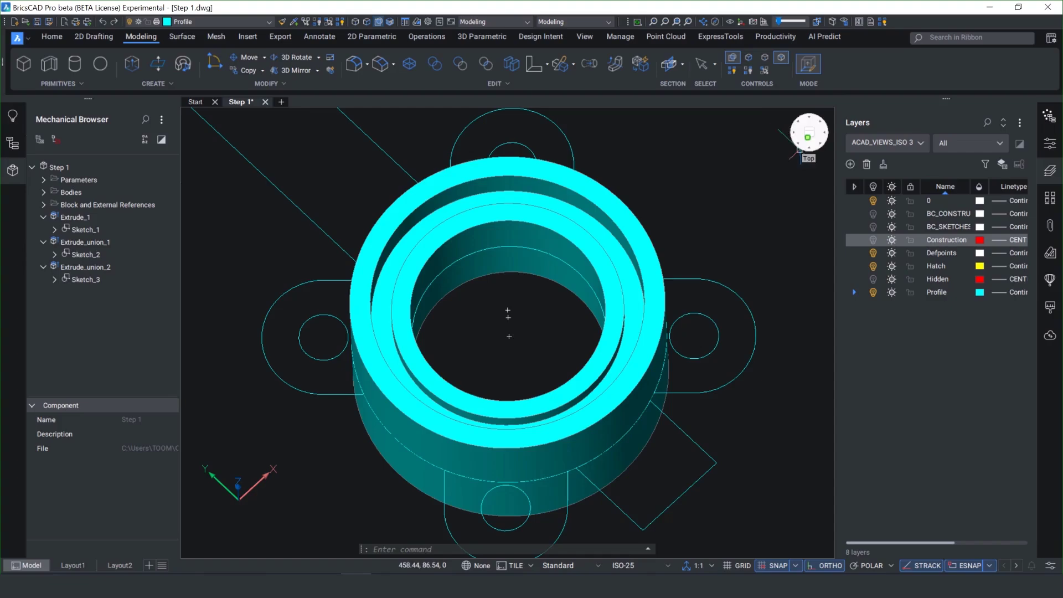
Extrude the right, top, left and bottom lug faces to both sides, 28 high
{"action": "left_click", "coordinate": [800, 149]}
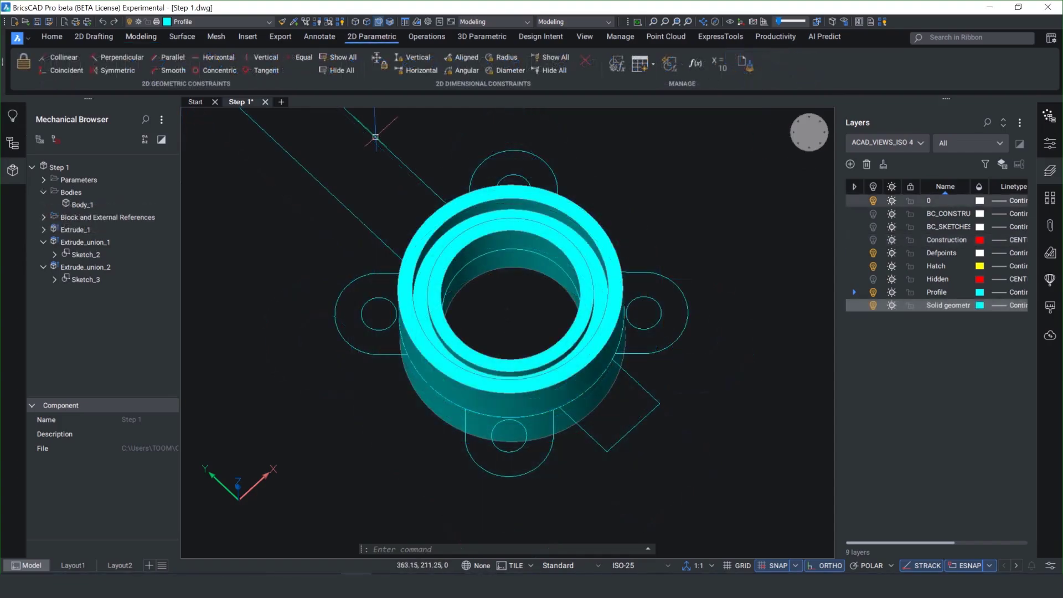
{"action": "mouse_move", "coordinate": [662, 206]}
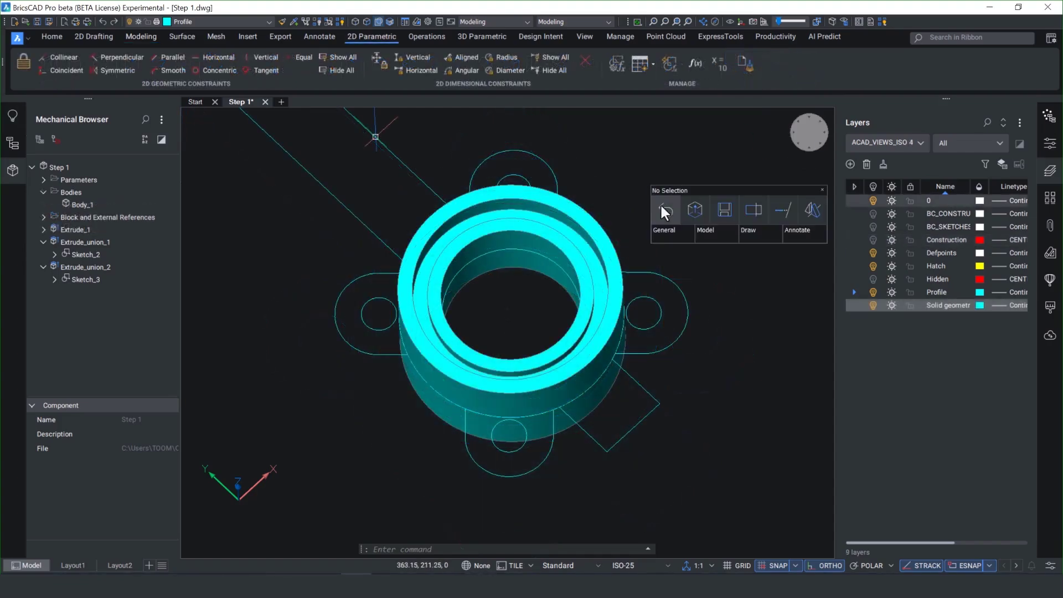
{"action": "left_click", "coordinate": [693, 210]}
{"action": "left_click", "coordinate": [642, 277]}
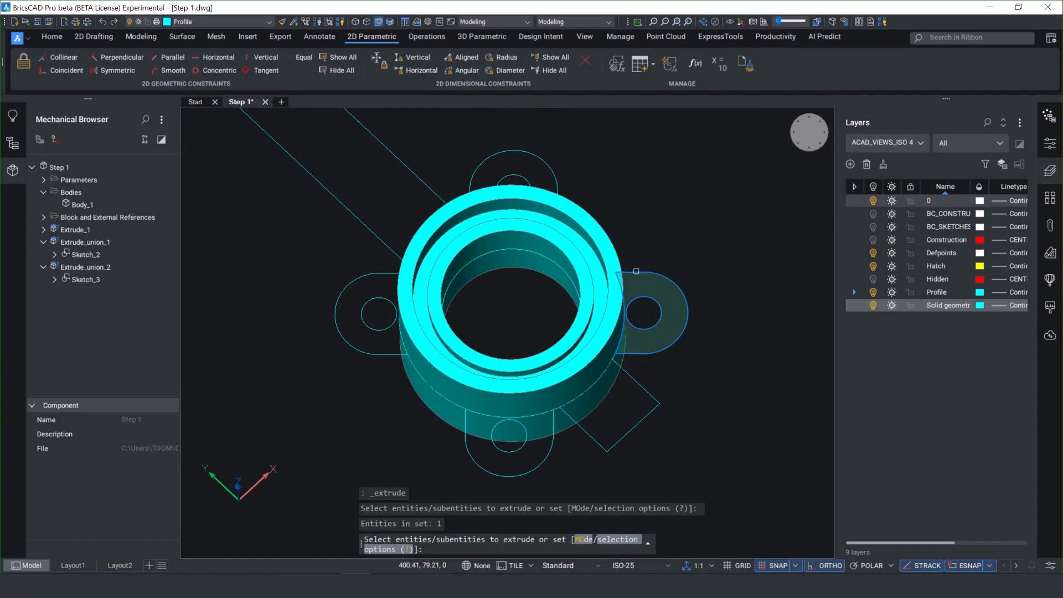
{"action": "left_click", "coordinate": [548, 182]}
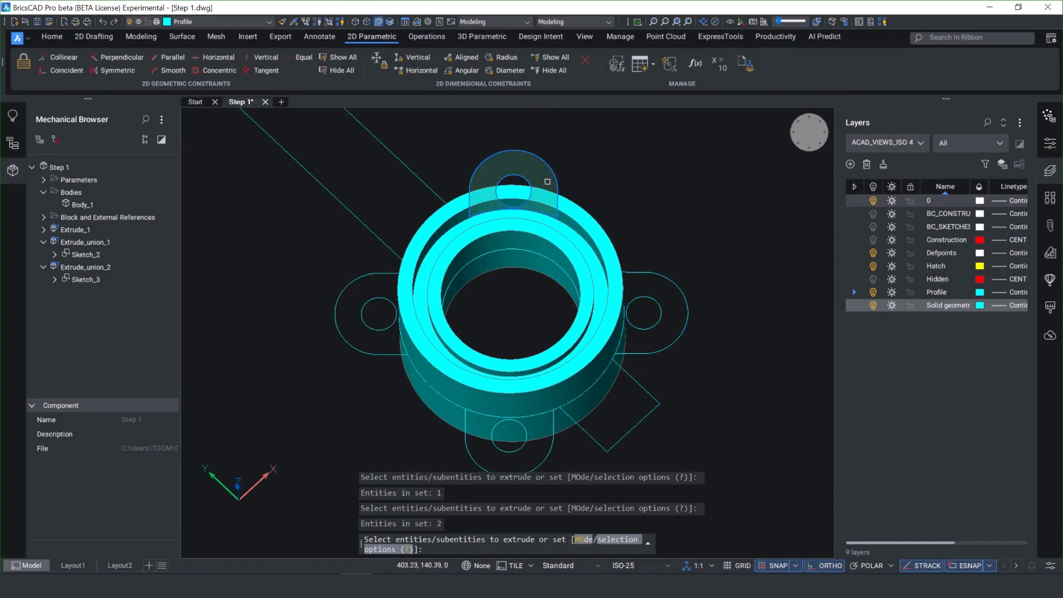
{"action": "left_click", "coordinate": [378, 287]}
{"action": "left_click", "coordinate": [479, 446]}
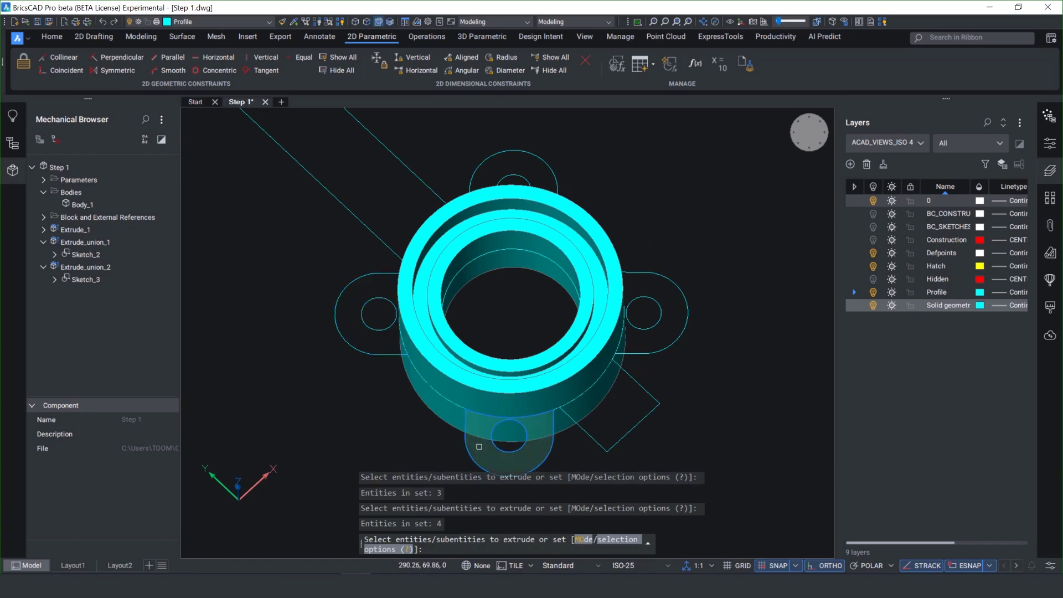
{"action": "key", "text": "Return"}
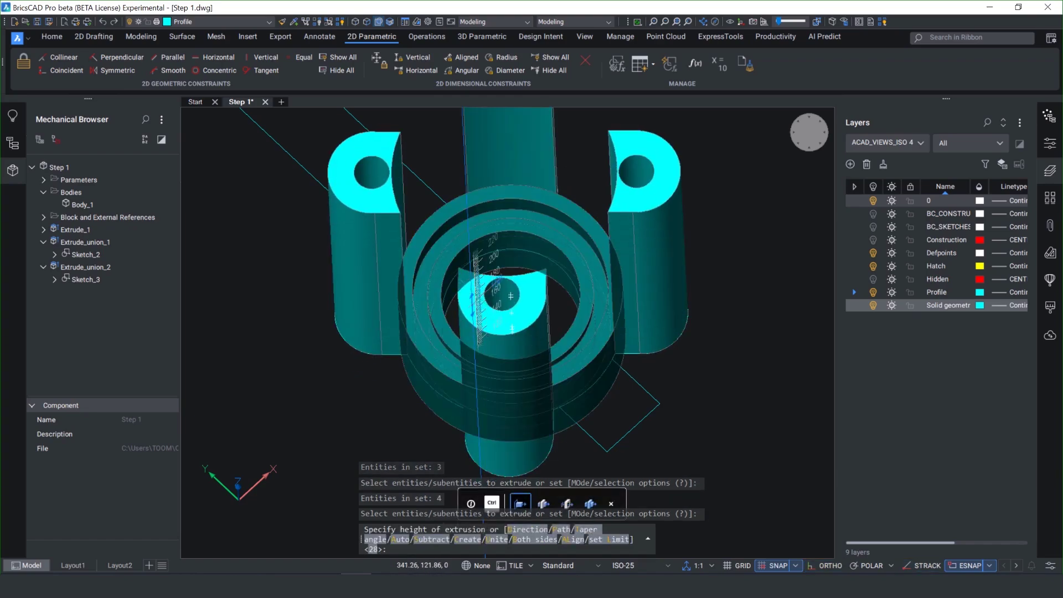
{"action": "type", "text": "b"}
{"action": "key", "text": "Return"}
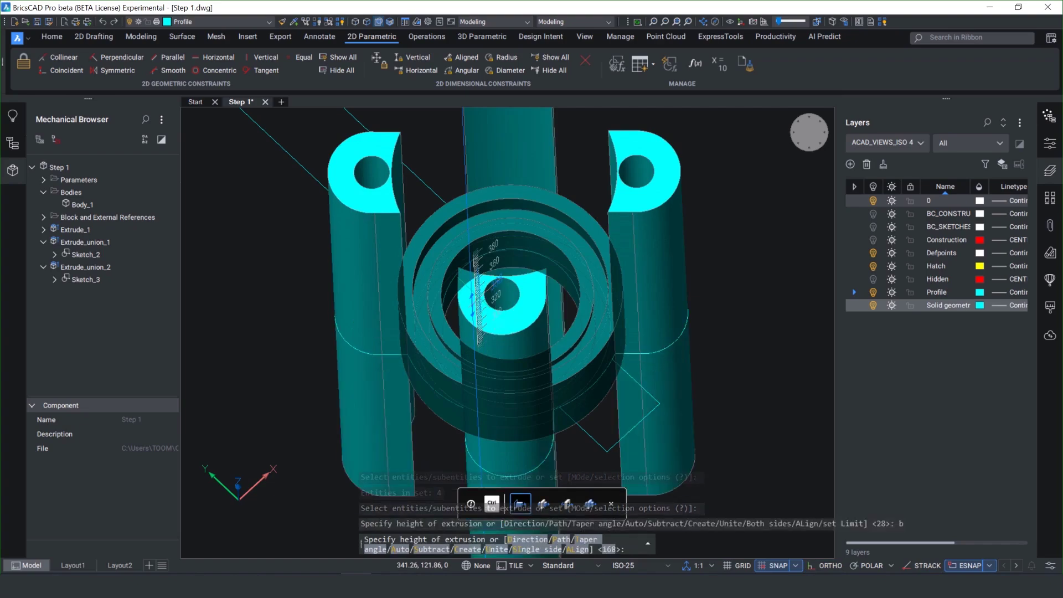
{"action": "type", "text": "28"}
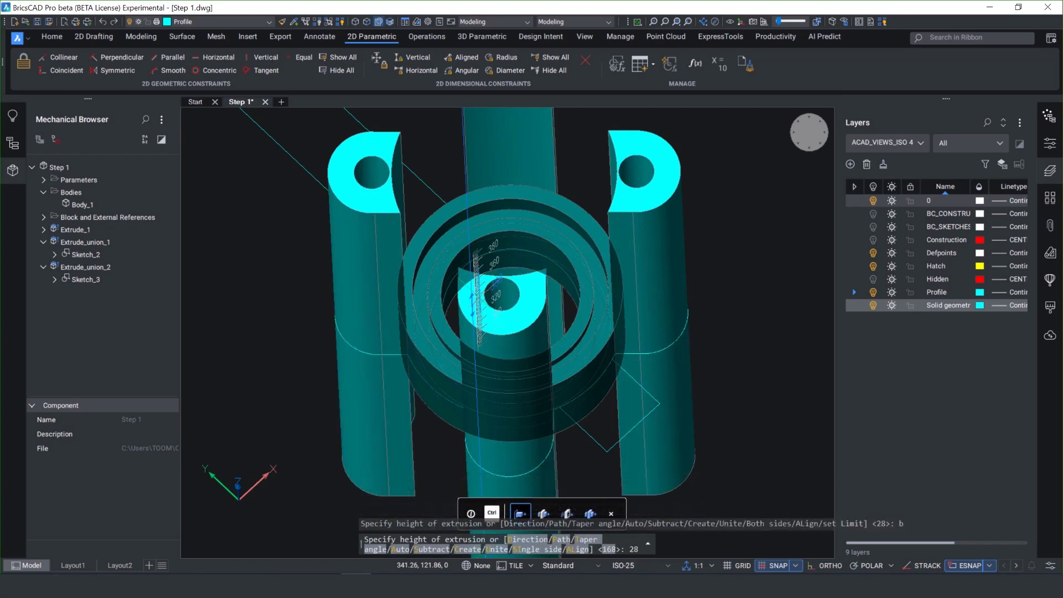
{"action": "key", "text": "Return"}
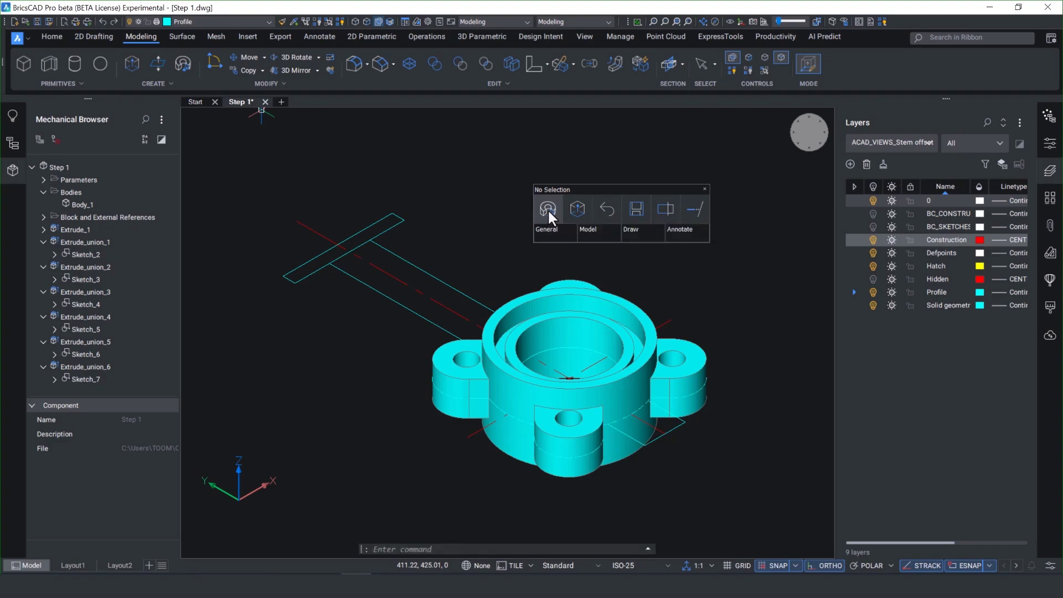
Revolve the long stem profile 360° about an axis through its two end points
{"action": "left_click", "coordinate": [548, 208]}
{"action": "left_click", "coordinate": [397, 296]}
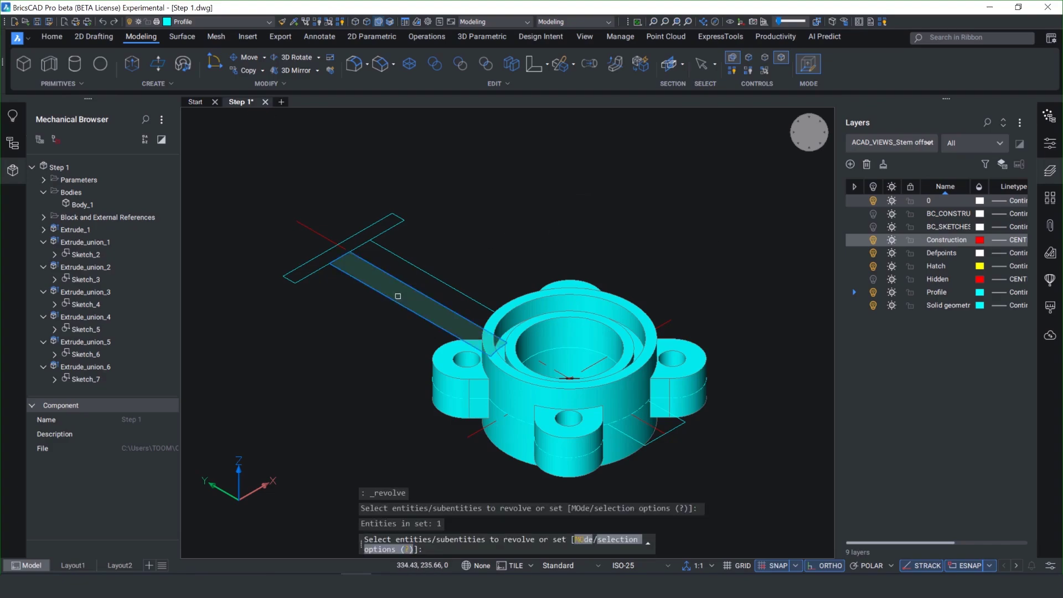
{"action": "key", "text": "Return"}
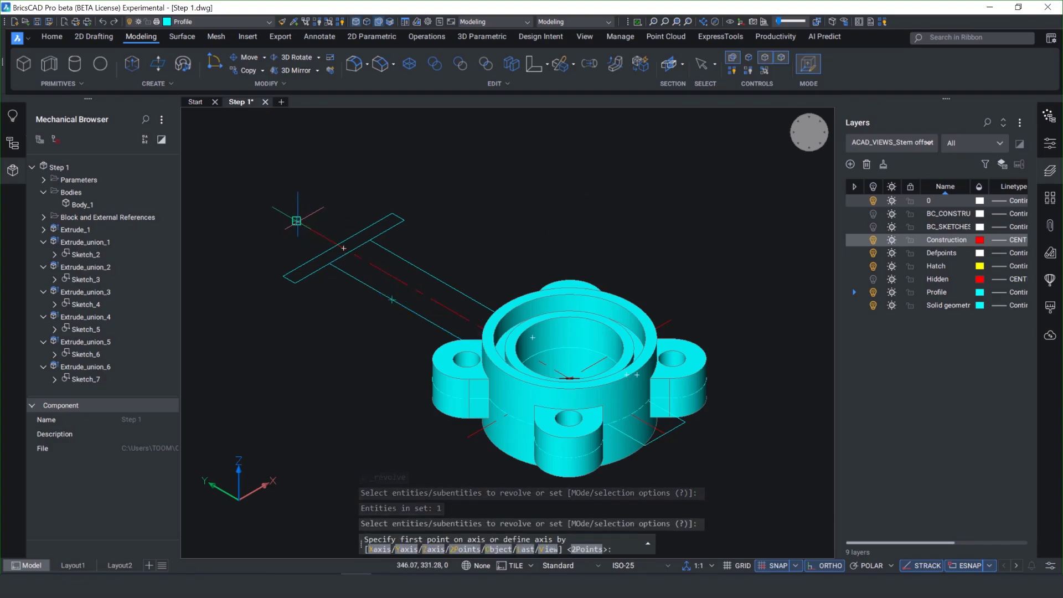
{"action": "left_click", "coordinate": [297, 220]}
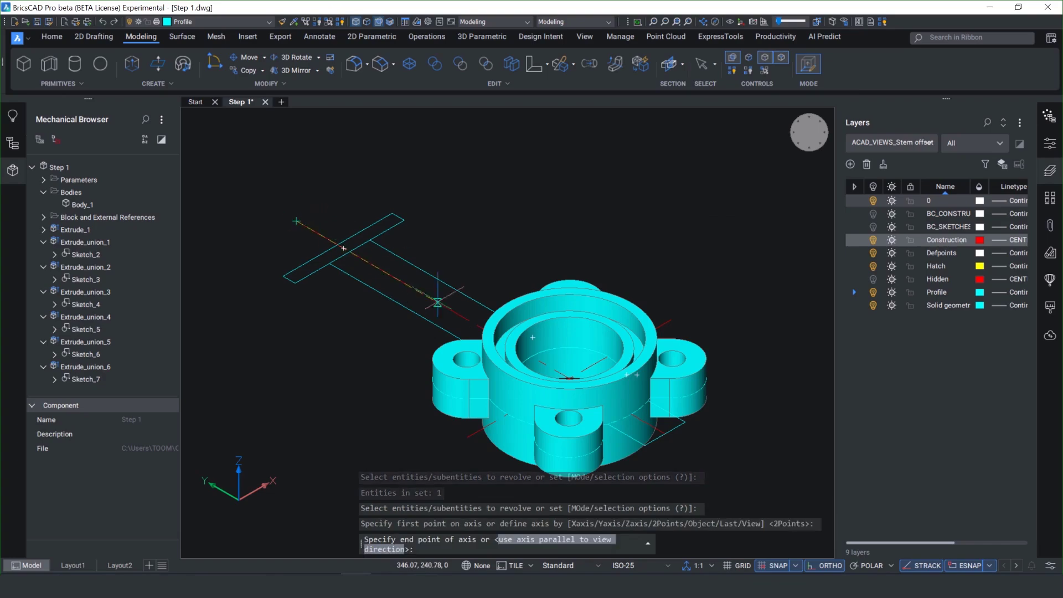
{"action": "left_click", "coordinate": [665, 434]}
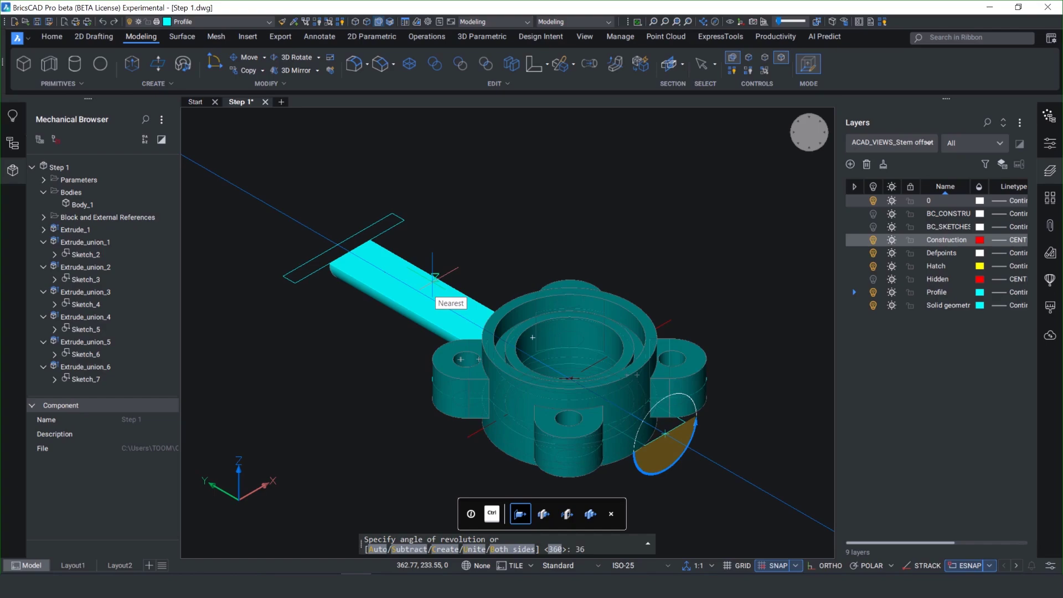
{"action": "key", "text": "Return"}
{"action": "key", "text": "Return"}
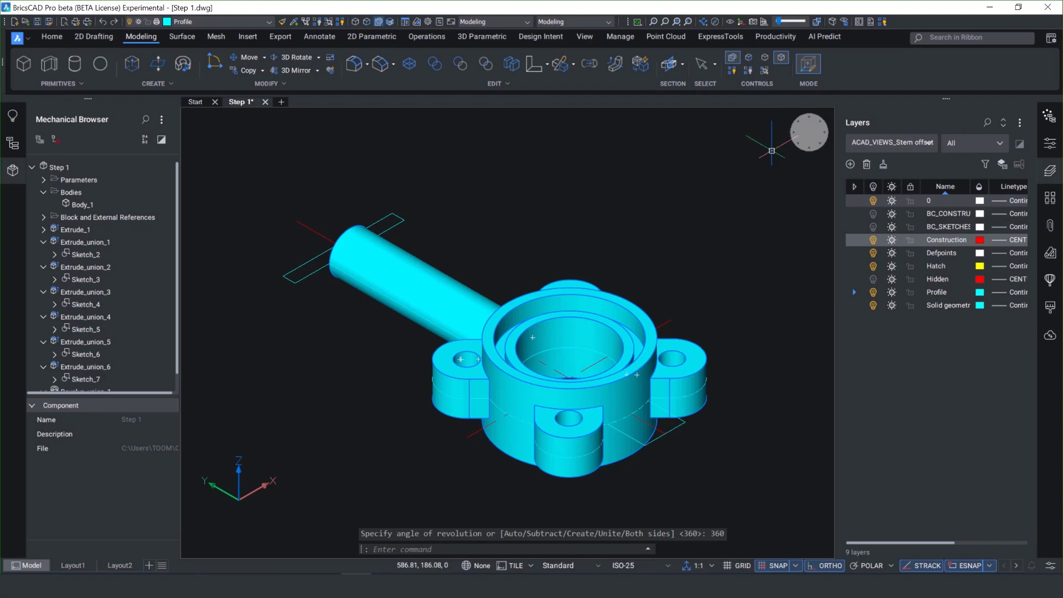
{"action": "left_click", "coordinate": [810, 136]}
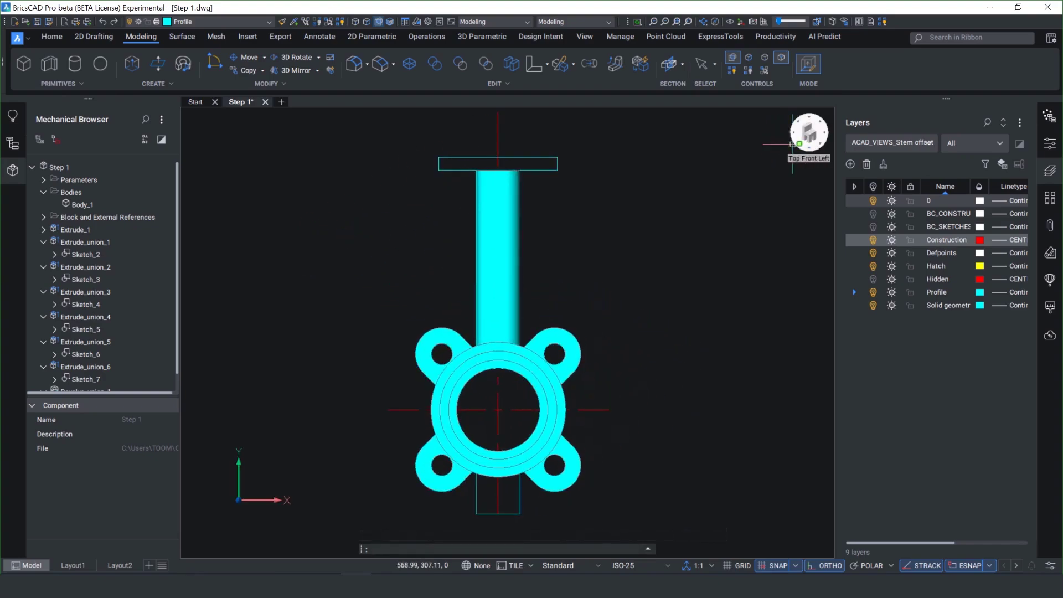
Save the drawing, then revolve the short lower stem profile about a two-point axis
{"action": "left_click", "coordinate": [793, 145]}
{"action": "key", "text": "ctrl+s"}
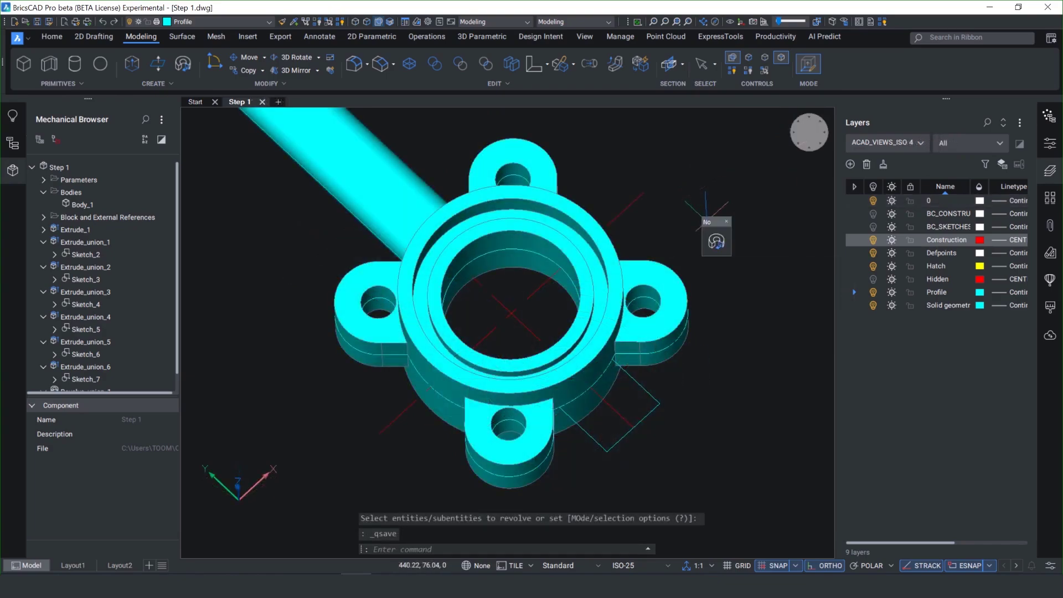
{"action": "left_click", "coordinate": [716, 238]}
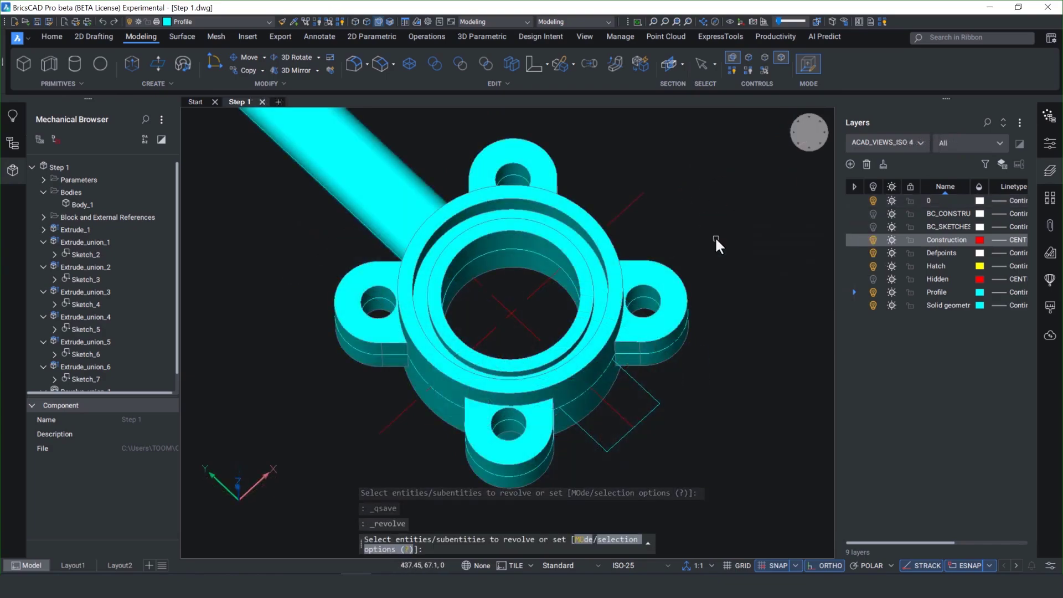
{"action": "left_click", "coordinate": [608, 428]}
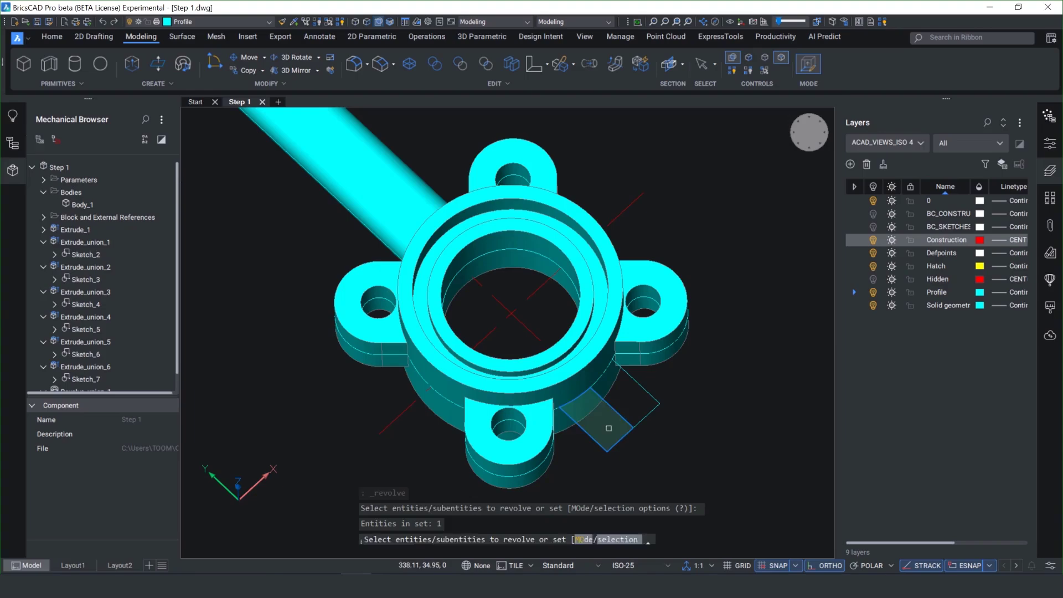
{"action": "key", "text": "Return"}
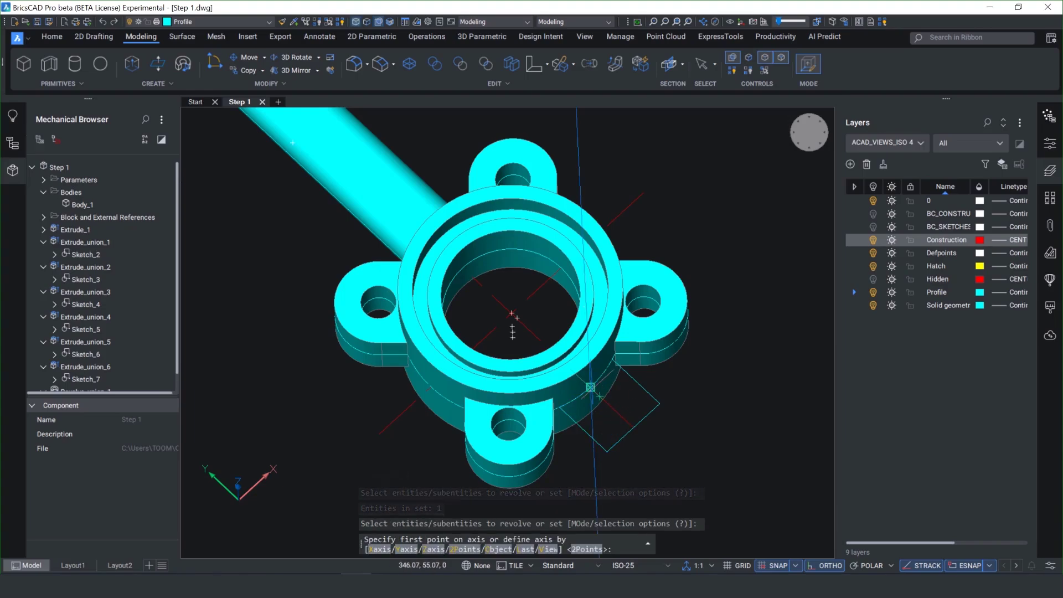
{"action": "left_click", "coordinate": [590, 388]}
{"action": "left_click", "coordinate": [633, 427]}
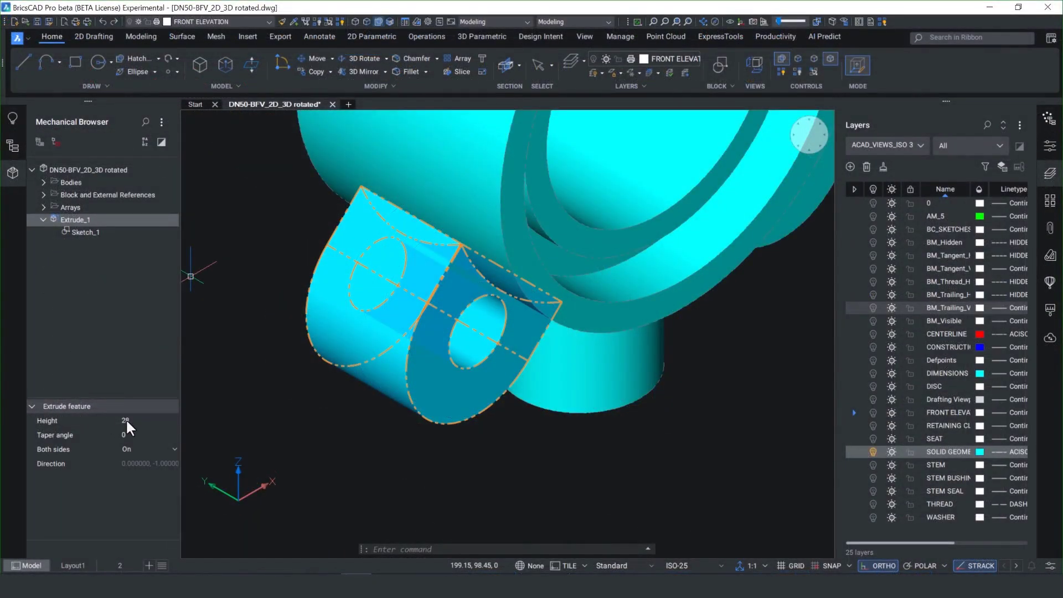
{"action": "left_click", "coordinate": [125, 419]}
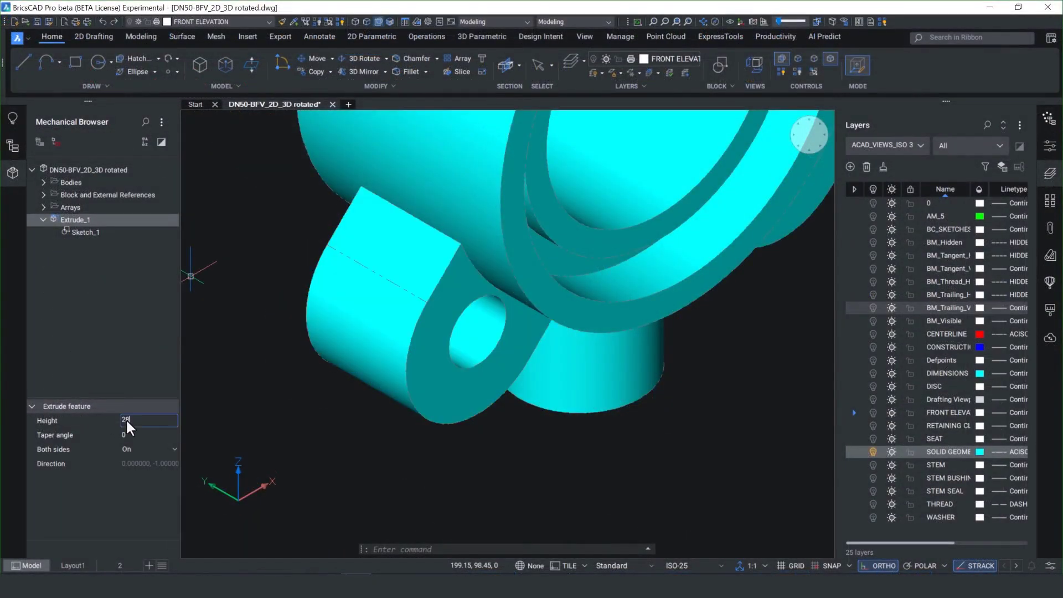
{"action": "type", "text": "35"}
{"action": "key", "text": "Return"}
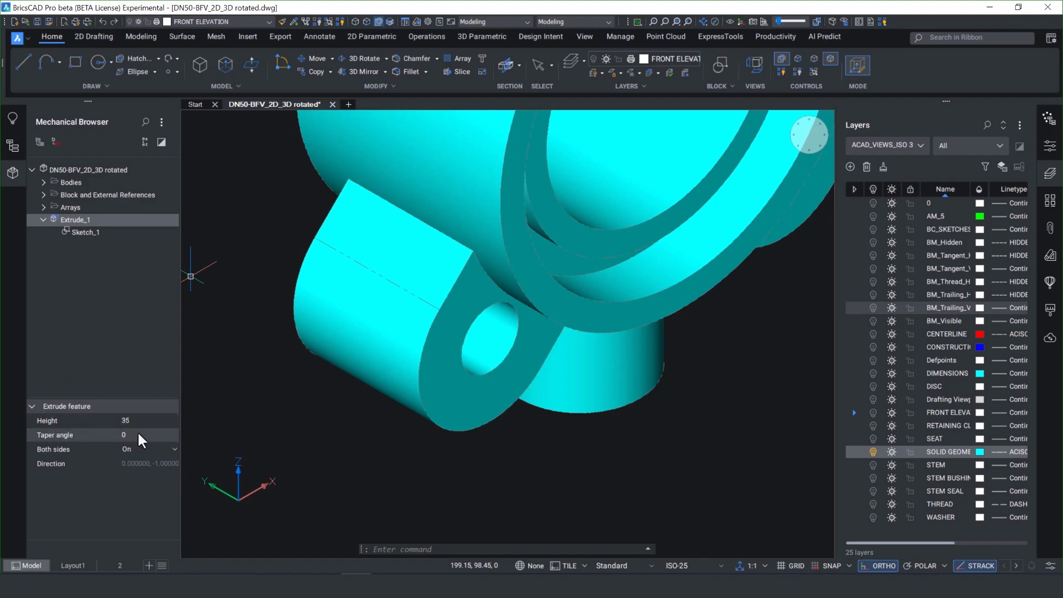
{"action": "left_click", "coordinate": [171, 448]}
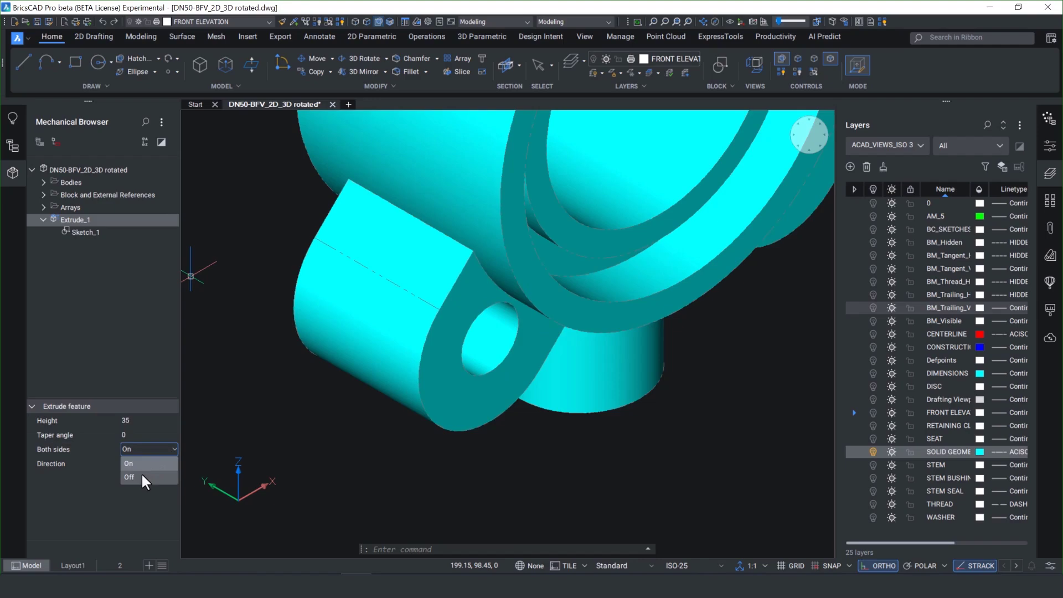
{"action": "left_click", "coordinate": [142, 475]}
{"action": "left_click", "coordinate": [166, 448]}
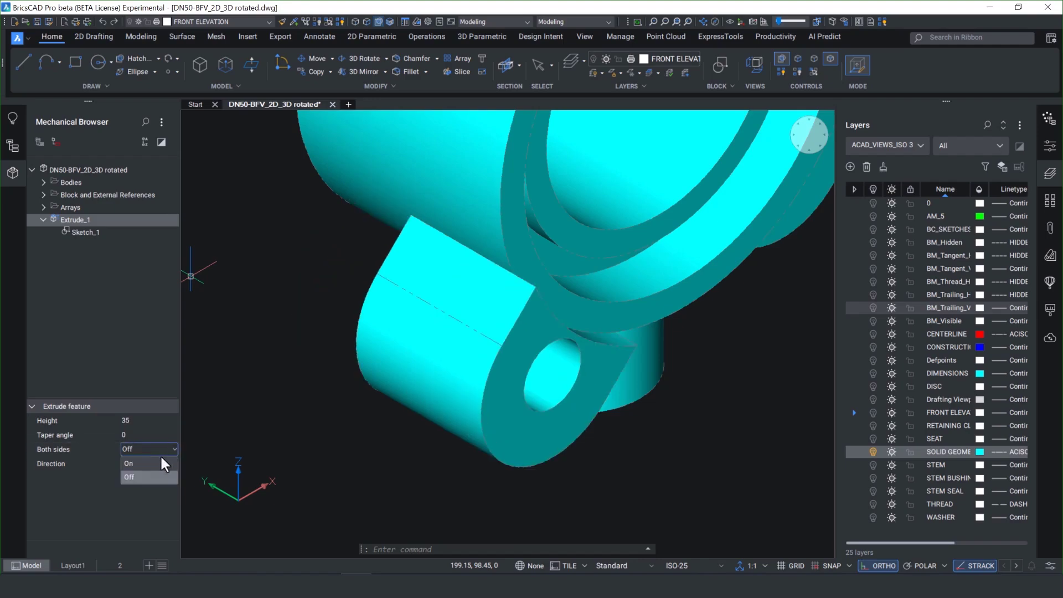
{"action": "left_click", "coordinate": [154, 460]}
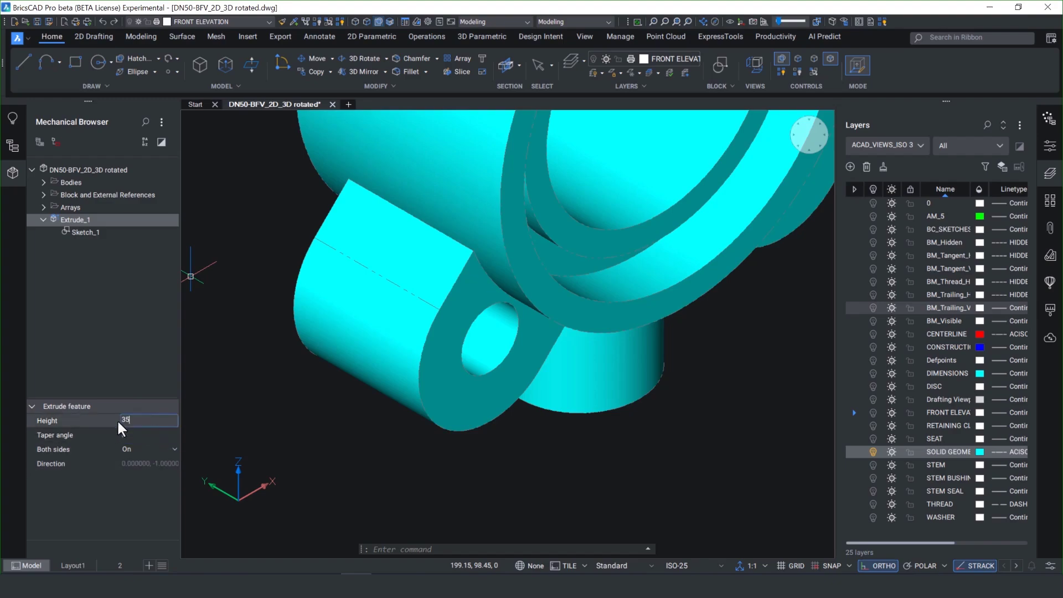
{"action": "double_click", "coordinate": [141, 416]}
{"action": "key", "text": "Return"}
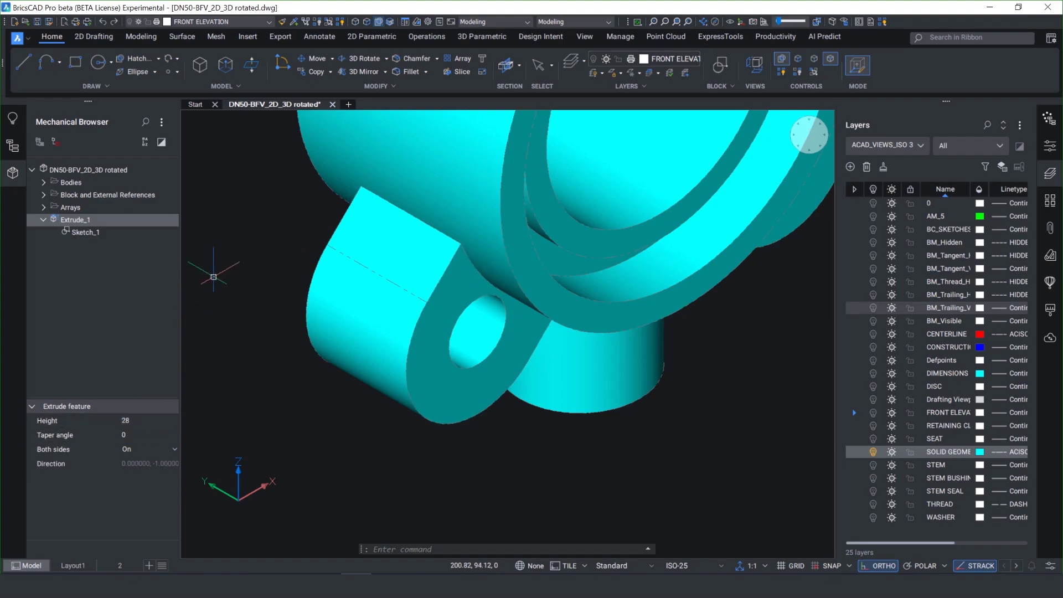
Fillet the lug's curved bottom edge with a radius of 3
{"action": "right_click", "coordinate": [262, 233]}
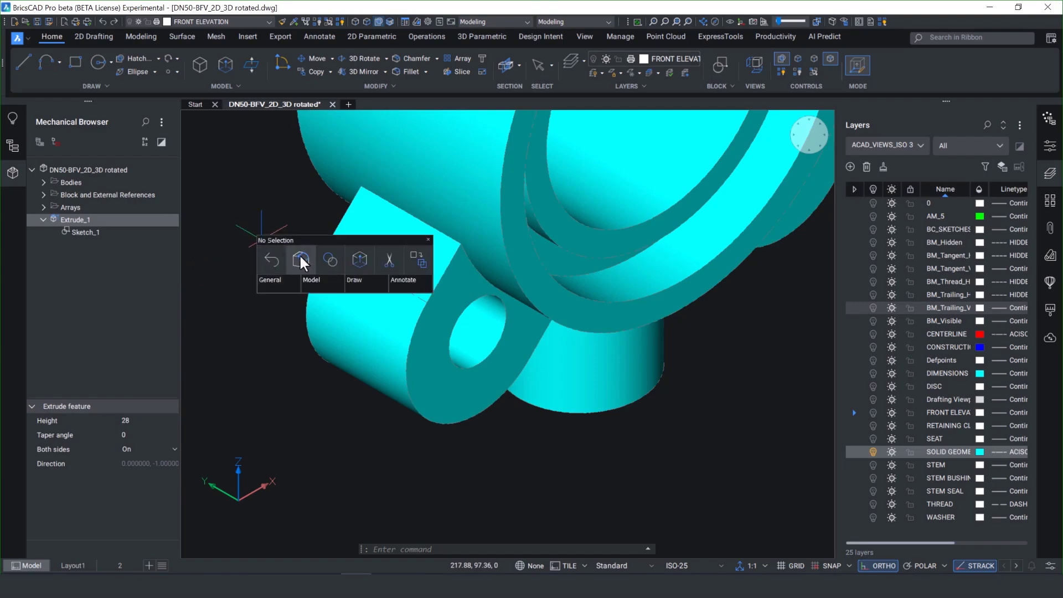
{"action": "left_click", "coordinate": [301, 259]}
{"action": "left_click", "coordinate": [407, 352]}
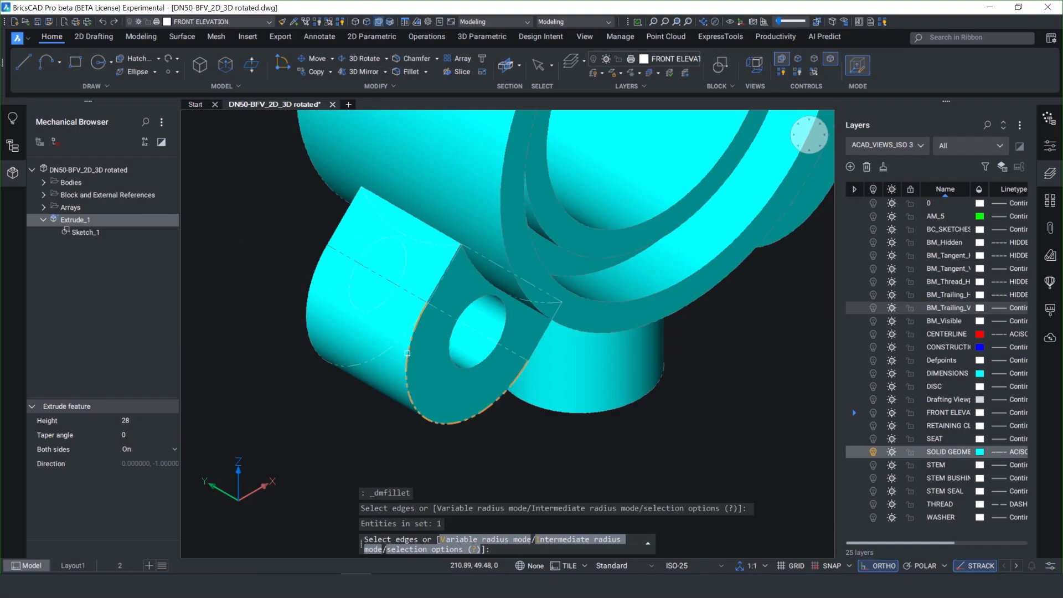
{"action": "key", "text": "Return"}
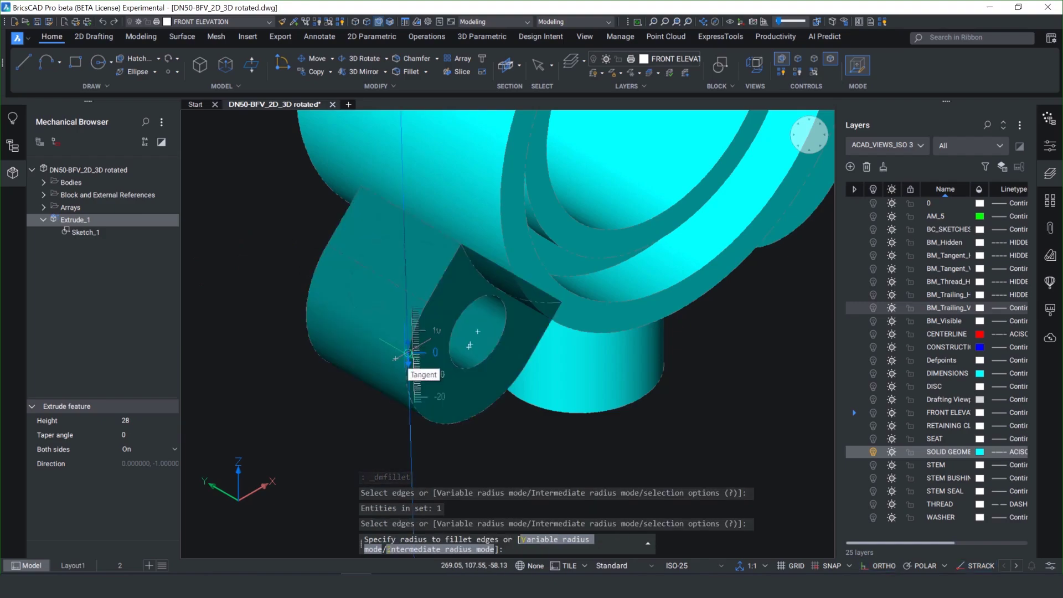
{"action": "type", "text": "3"}
{"action": "key", "text": "Return"}
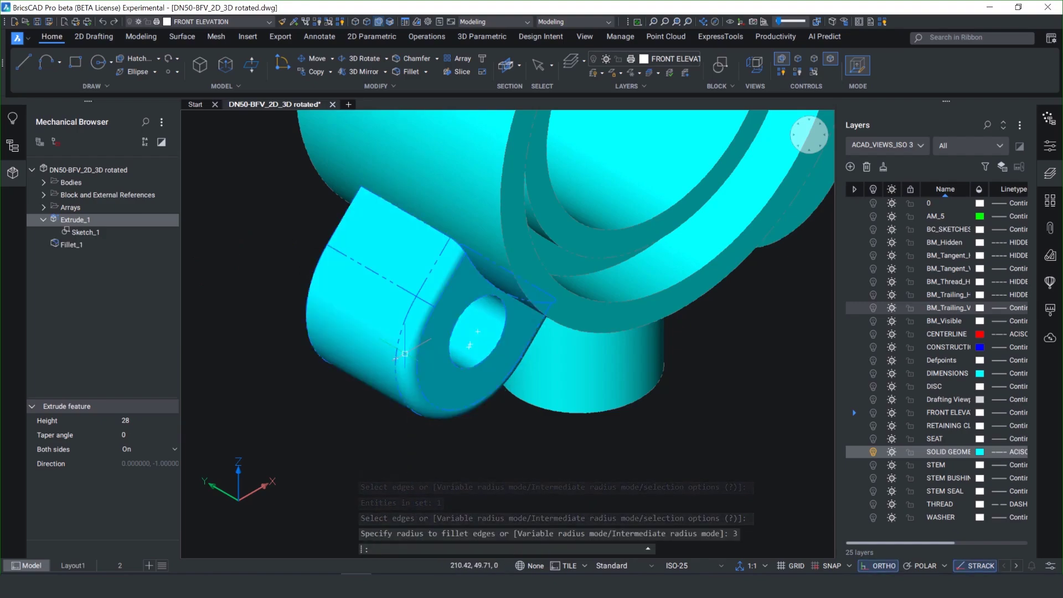
Change the Fillet_1 radius in the Mechanical Browser to 1.5, then to 5
{"action": "left_click", "coordinate": [75, 242]}
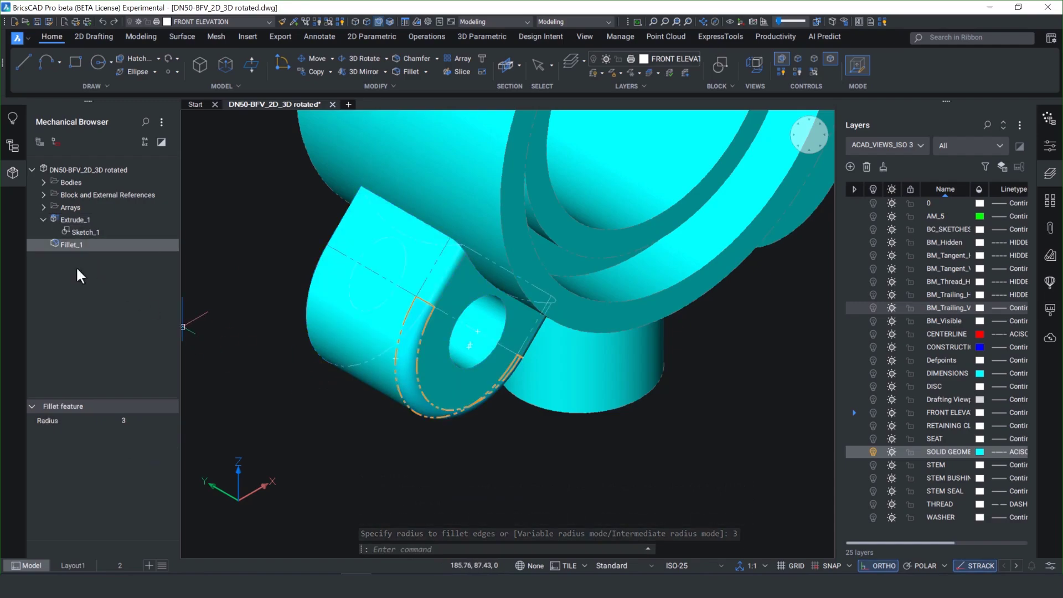
{"action": "left_click", "coordinate": [127, 419]}
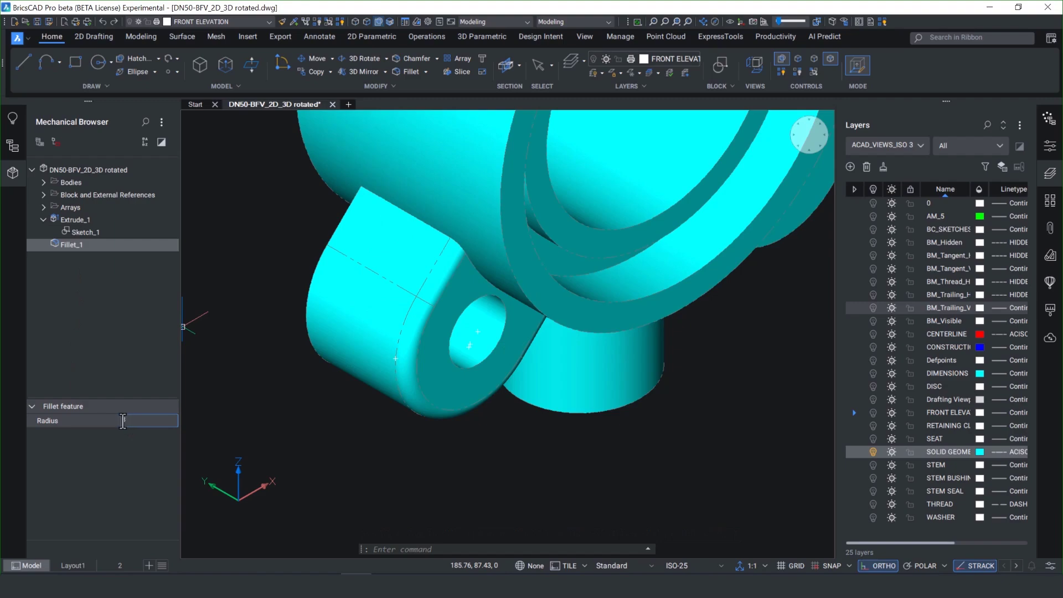
{"action": "type", "text": "1.5"}
{"action": "key", "text": "Return"}
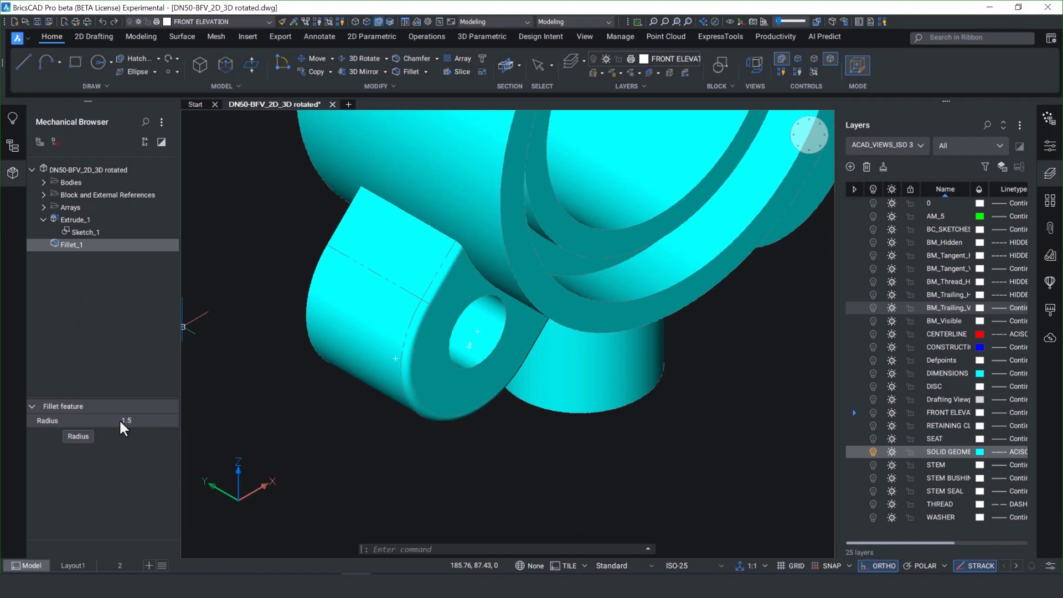
{"action": "left_click", "coordinate": [128, 420]}
{"action": "double_click", "coordinate": [128, 419]}
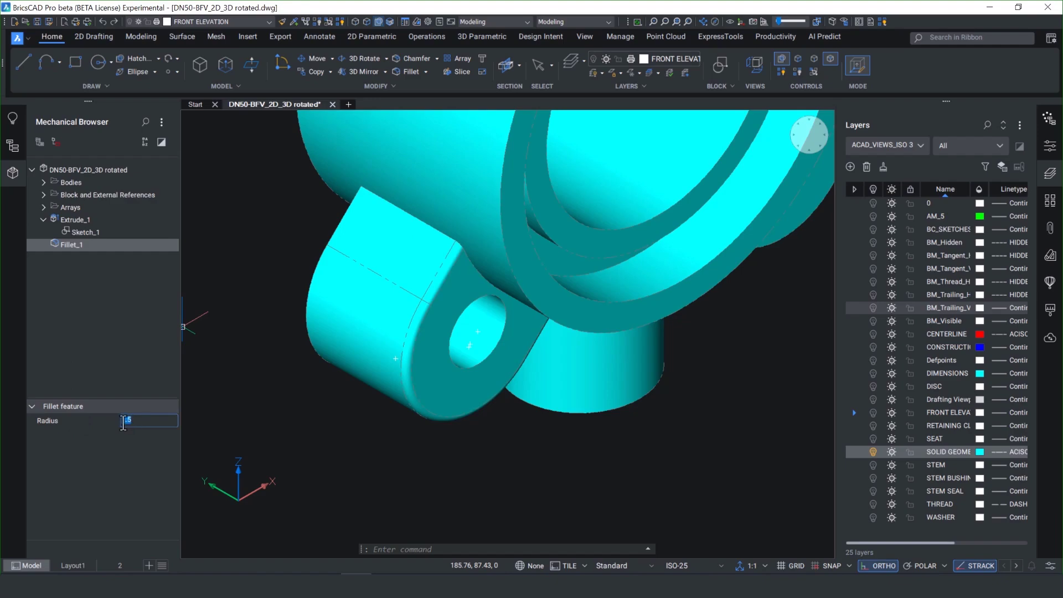
{"action": "type", "text": "5"}
{"action": "key", "text": "Return"}
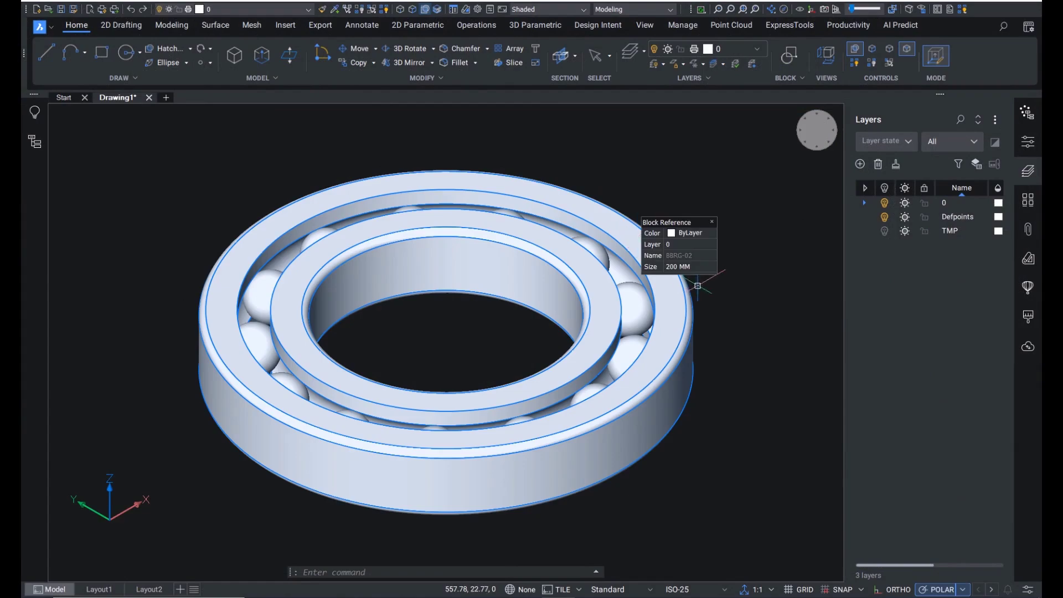
Window-select the bearing block and change its Size from 200 MM to 100 MM
{"action": "left_click", "coordinate": [699, 268]}
{"action": "left_click", "coordinate": [634, 198]}
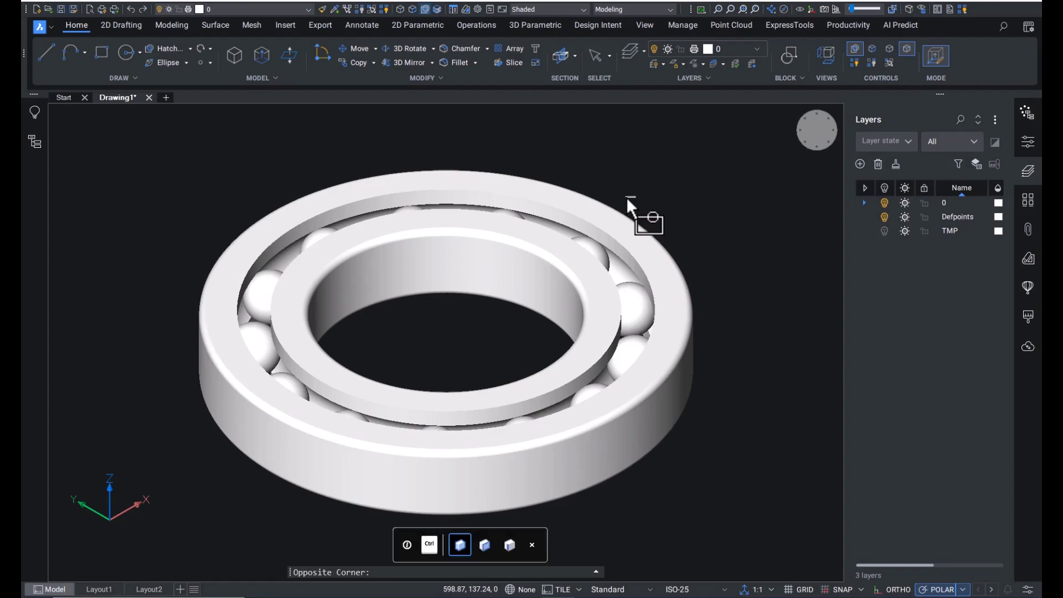
{"action": "left_click", "coordinate": [623, 216]}
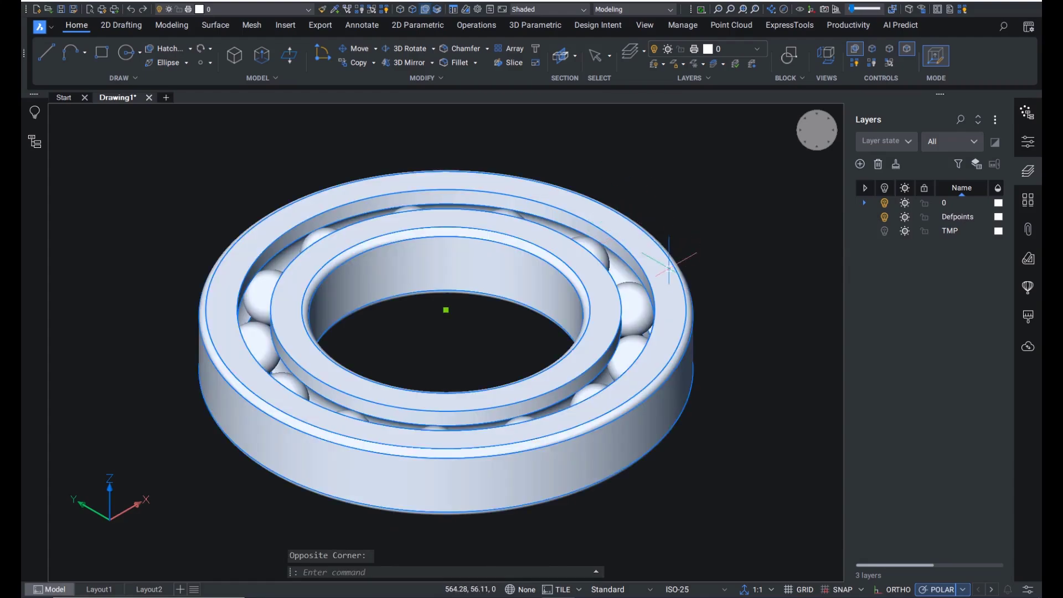
{"action": "mouse_move", "coordinate": [672, 278]}
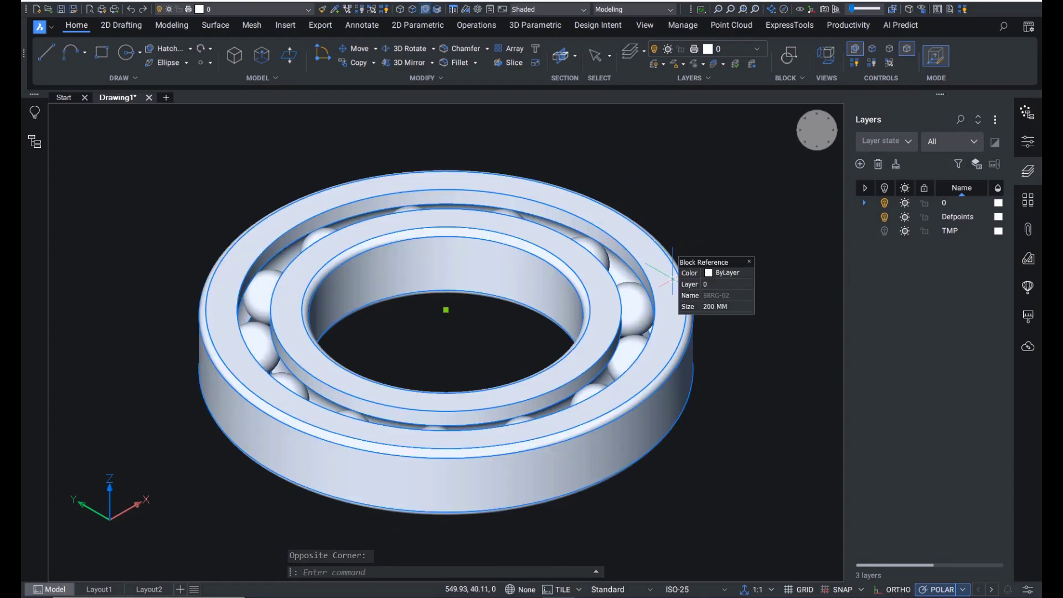
{"action": "left_click", "coordinate": [747, 306]}
{"action": "left_click", "coordinate": [748, 307]}
{"action": "scroll", "coordinate": [722, 410], "scroll_direction": "up", "scroll_amount": 4}
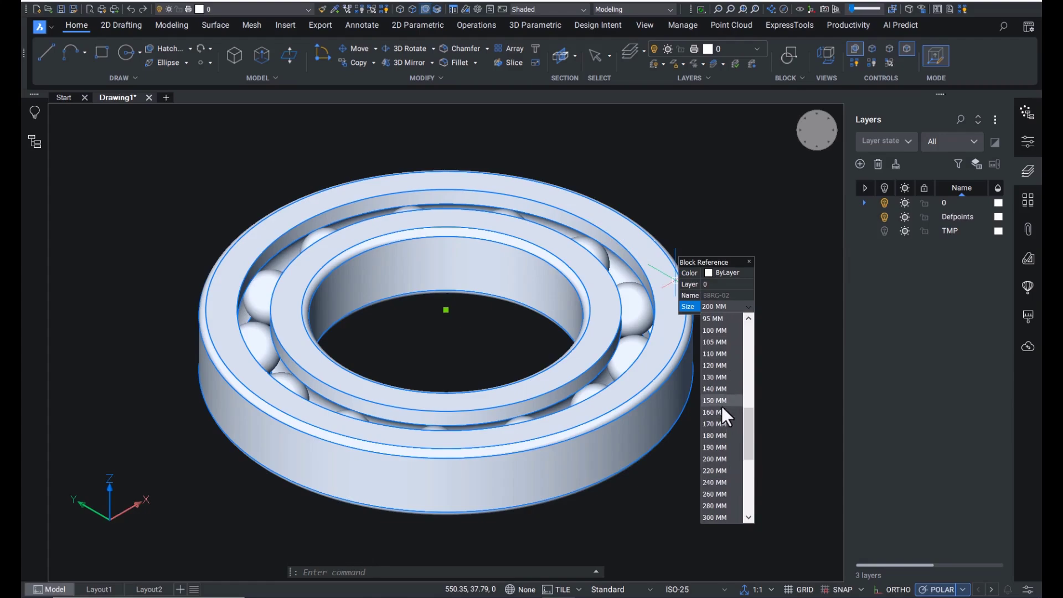
{"action": "left_click", "coordinate": [723, 330]}
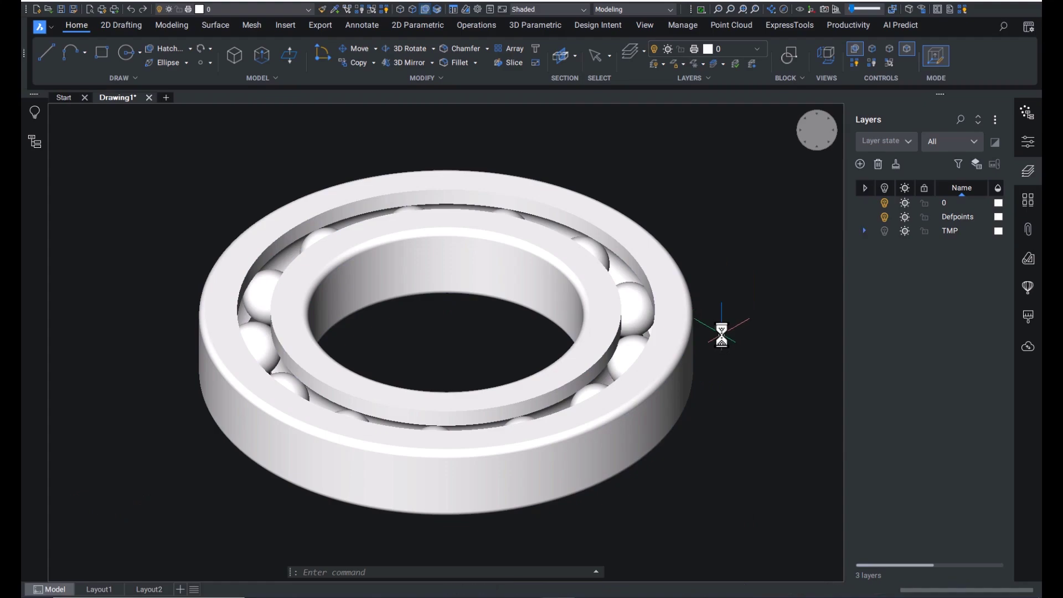
Reselect the resized bearing and confirm its size stays at 100 MM
{"action": "left_click", "coordinate": [599, 319]}
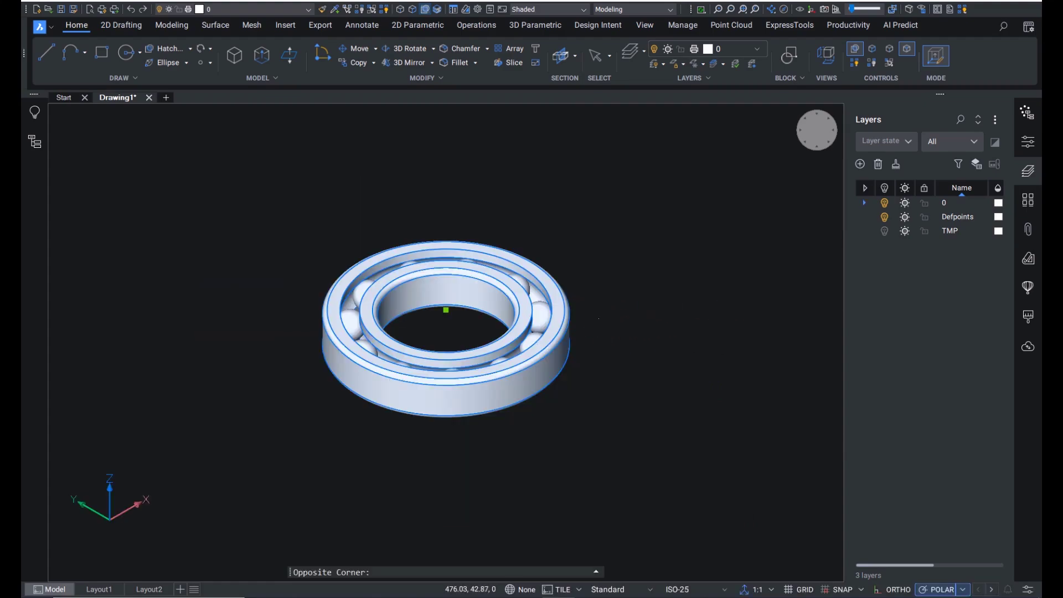
{"action": "left_click", "coordinate": [599, 318]}
{"action": "mouse_move", "coordinate": [562, 318]}
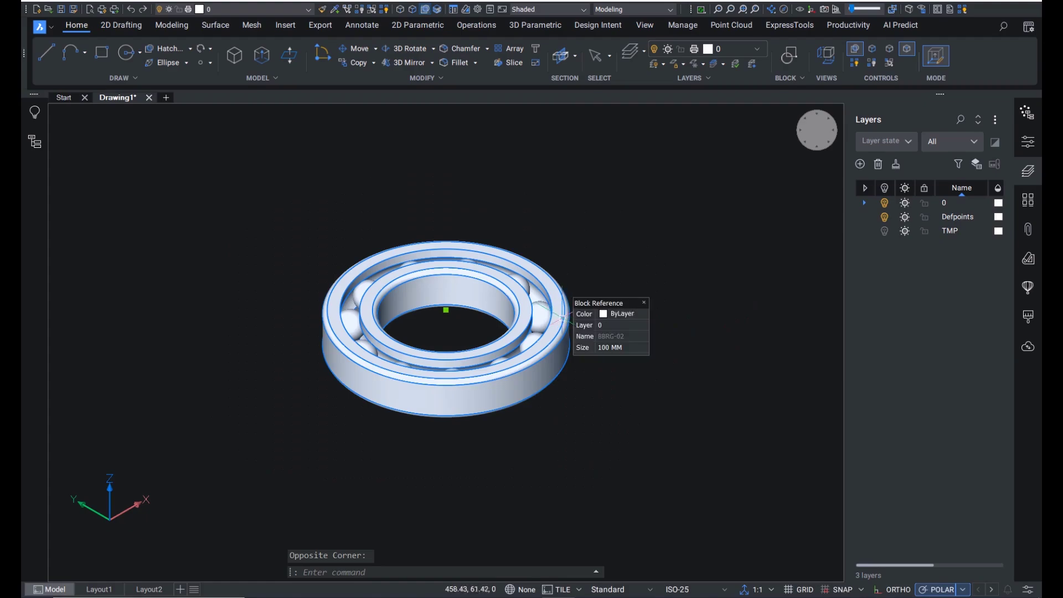
{"action": "left_click", "coordinate": [626, 347]}
{"action": "left_click", "coordinate": [630, 347]}
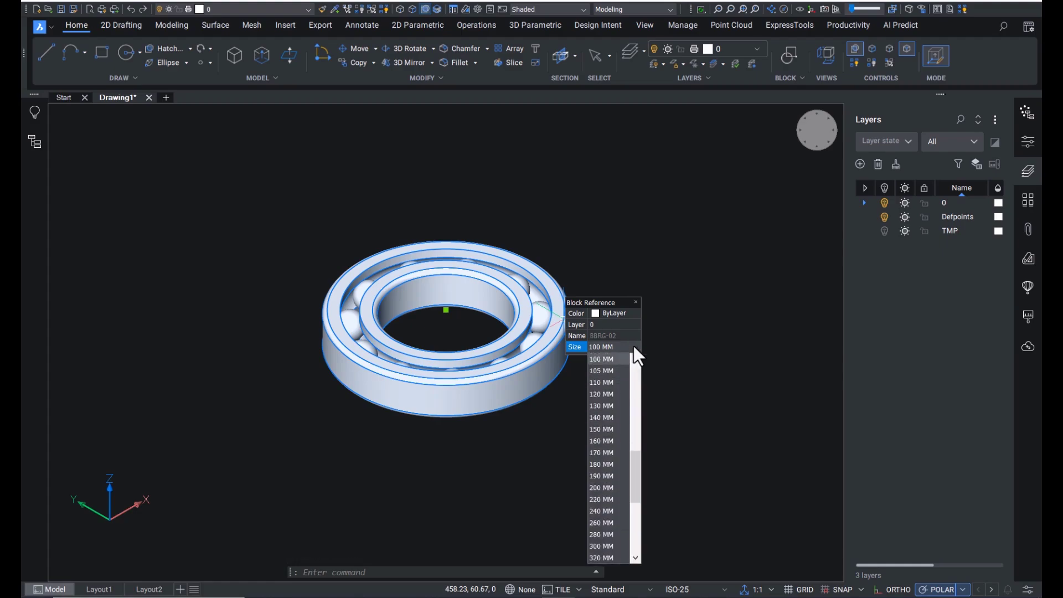
{"action": "scroll", "coordinate": [629, 384], "scroll_direction": "down", "scroll_amount": 7}
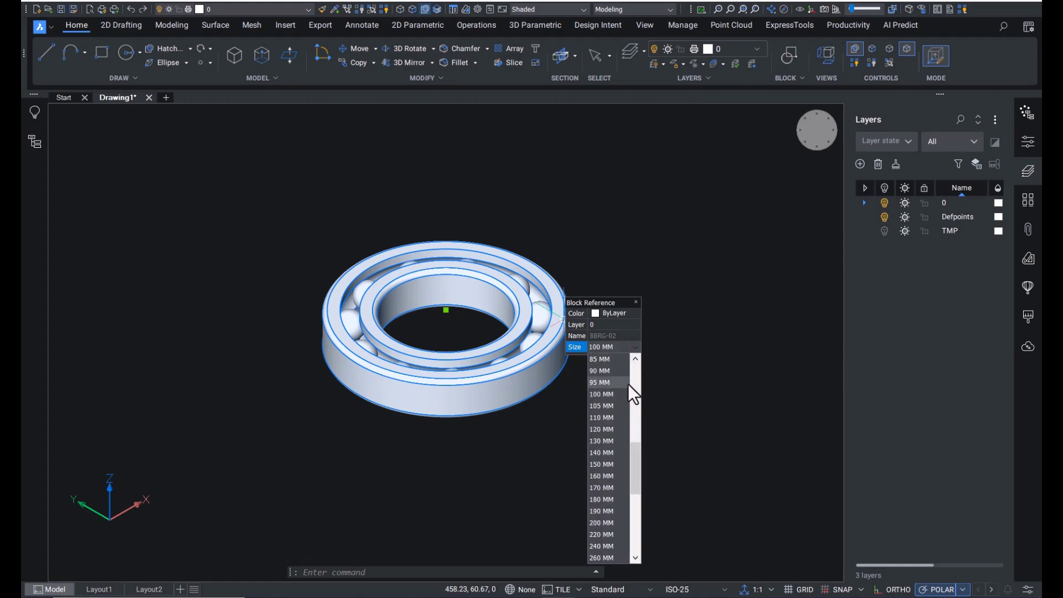
{"action": "left_click", "coordinate": [692, 278]}
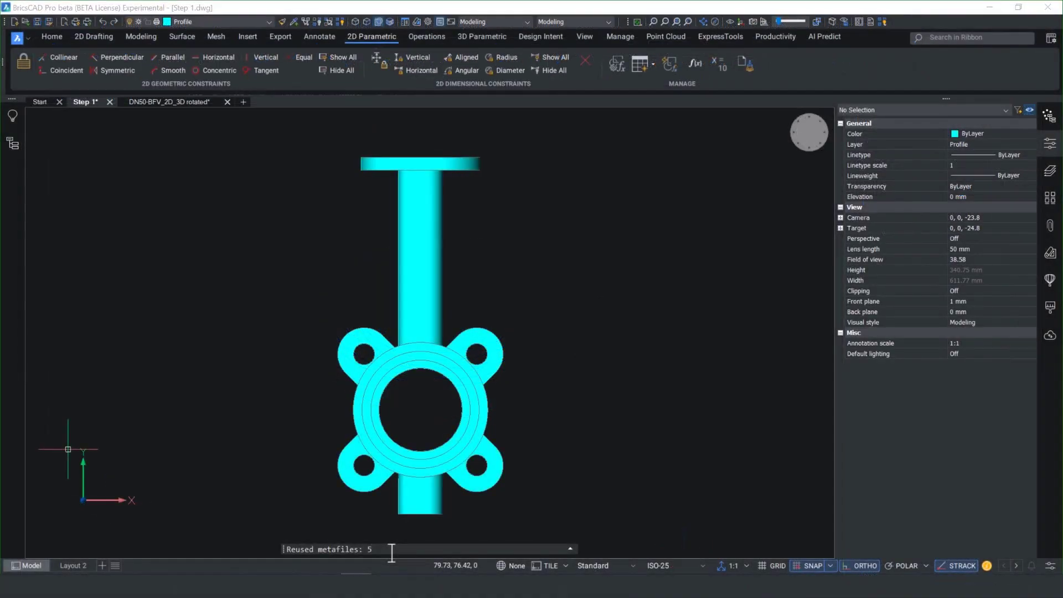
Start BASE view generation from the entire model onto Layout 2
{"action": "type", "text": "BASE"}
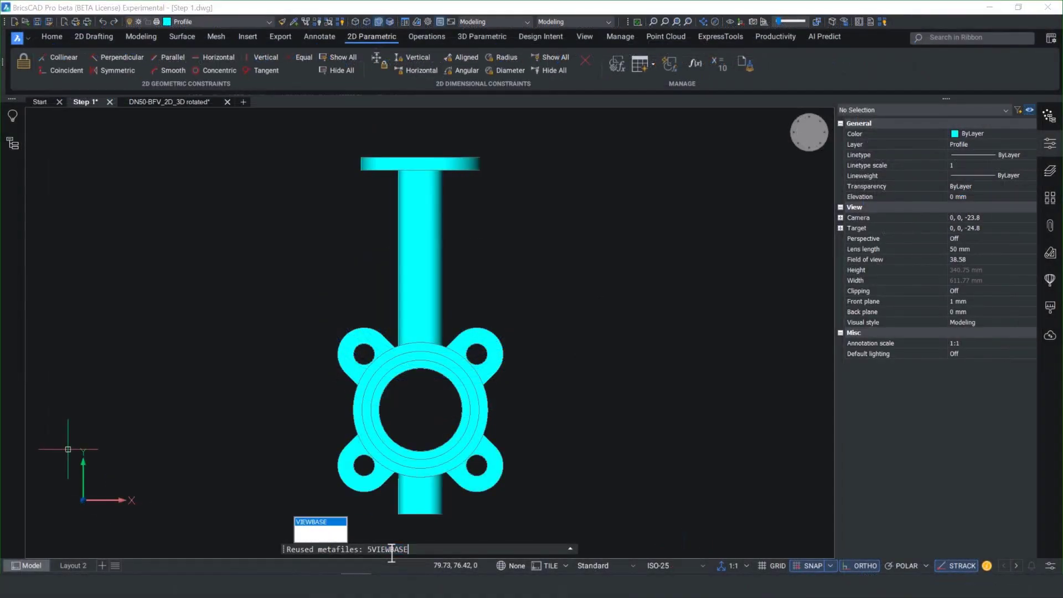
{"action": "key", "text": "Return"}
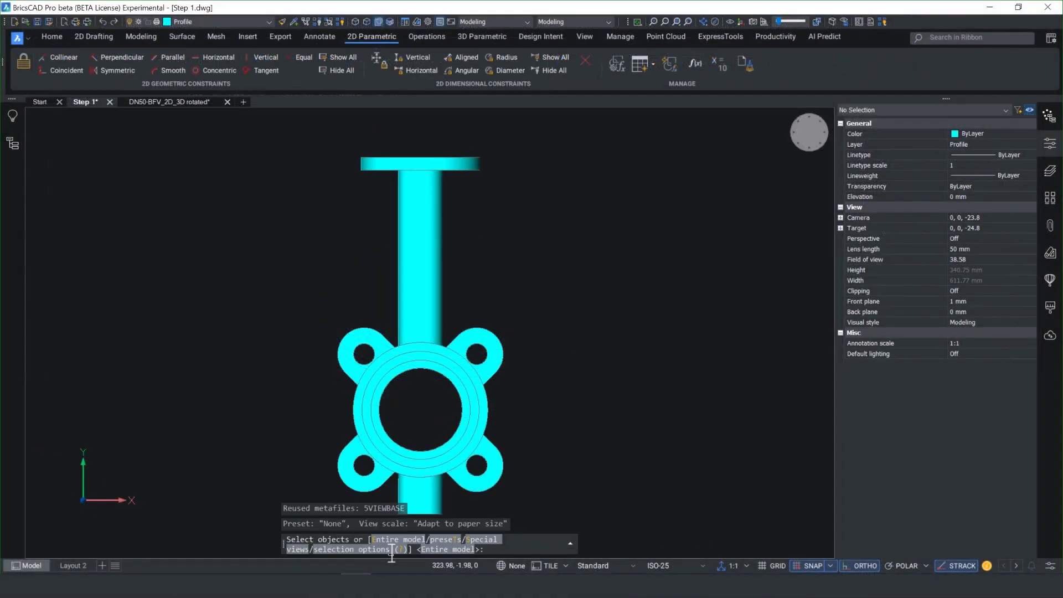
{"action": "type", "text": "e"}
{"action": "key", "text": "Return"}
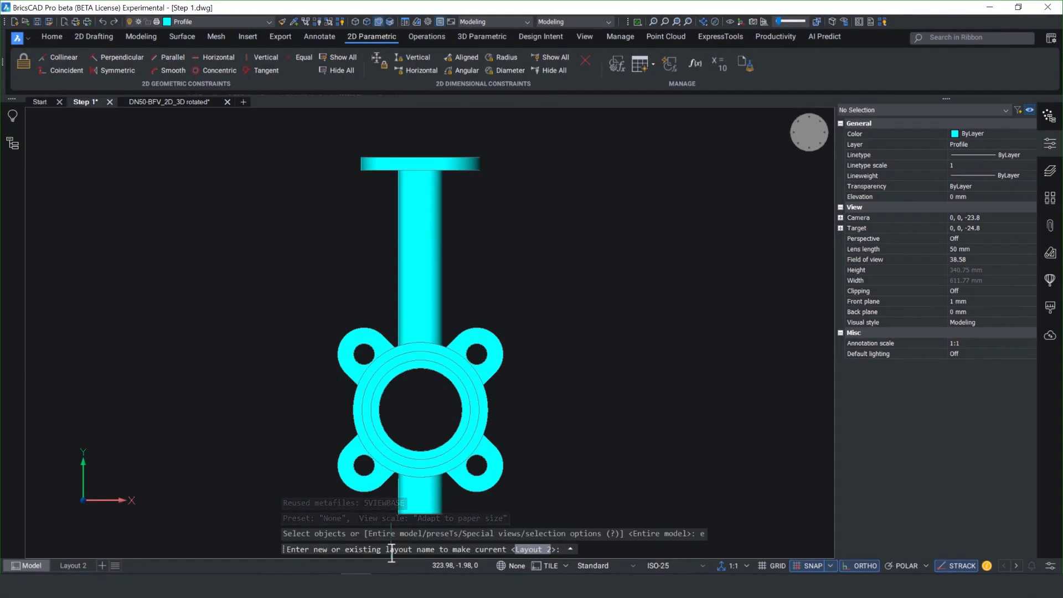
{"action": "key", "text": "Return"}
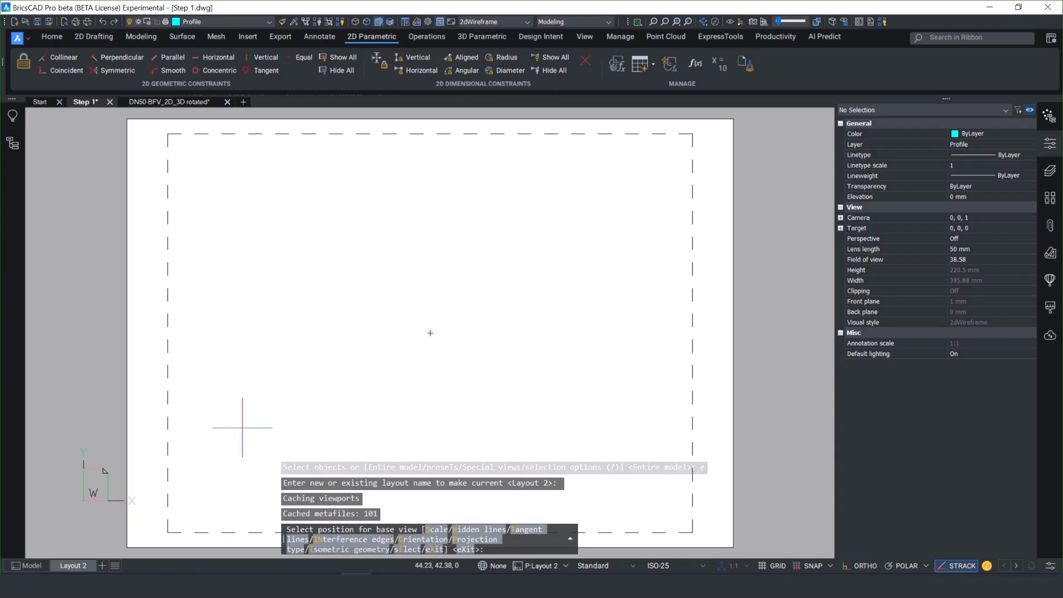
Place the base view, a projected view below it, and an isometric view at lower right
{"action": "left_click", "coordinate": [258, 224]}
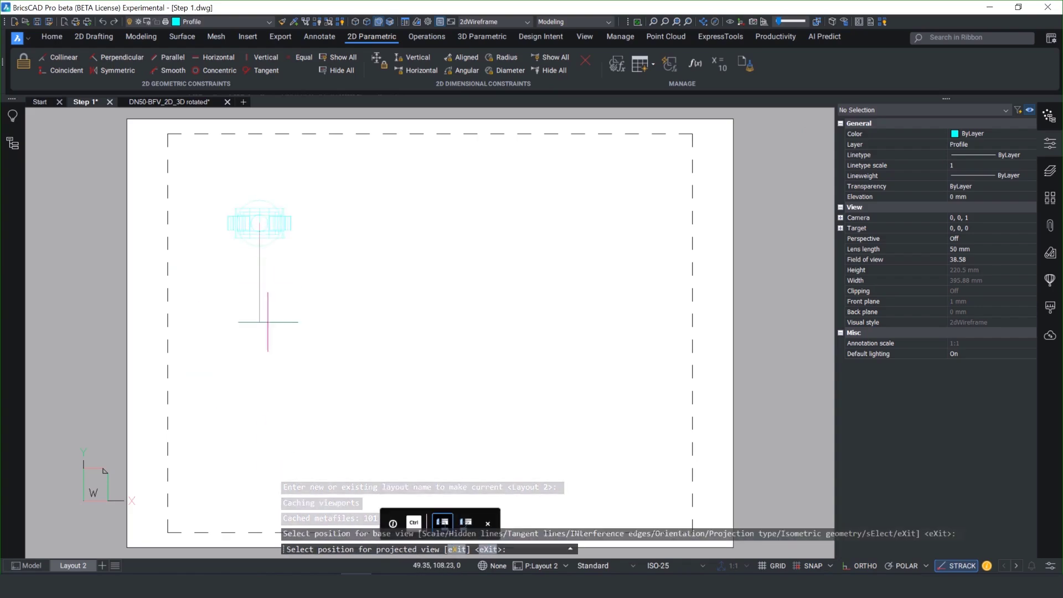
{"action": "left_click", "coordinate": [260, 376]}
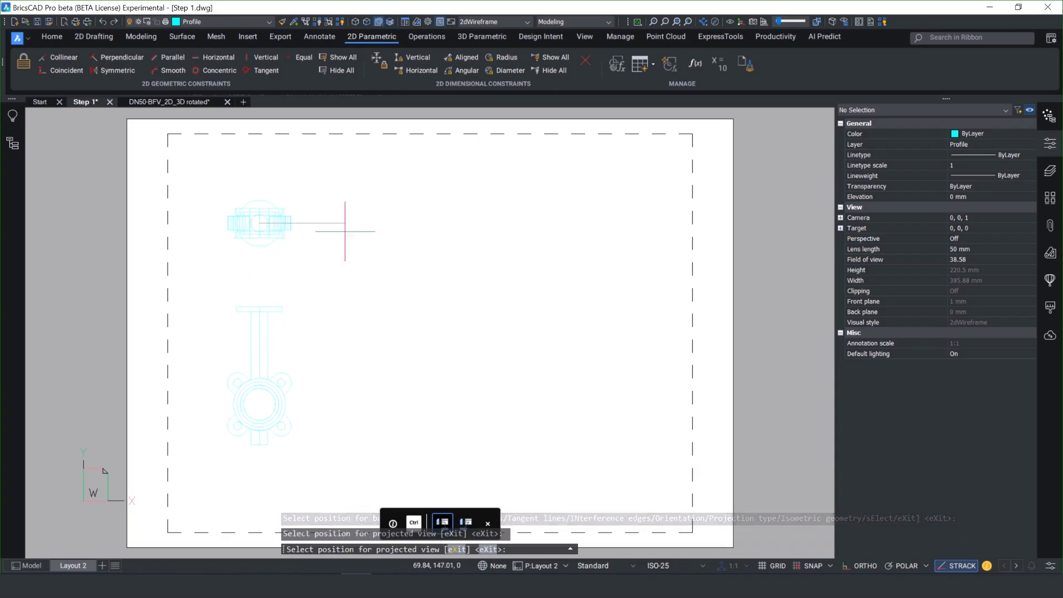
{"action": "left_click", "coordinate": [441, 250]}
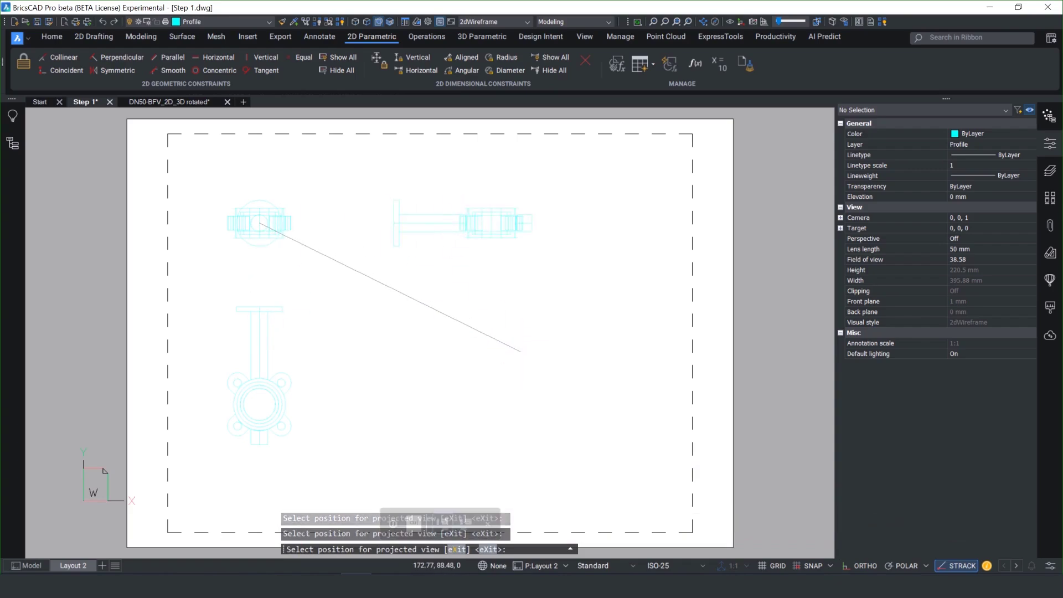
{"action": "left_click", "coordinate": [519, 353]}
{"action": "key", "text": "Return"}
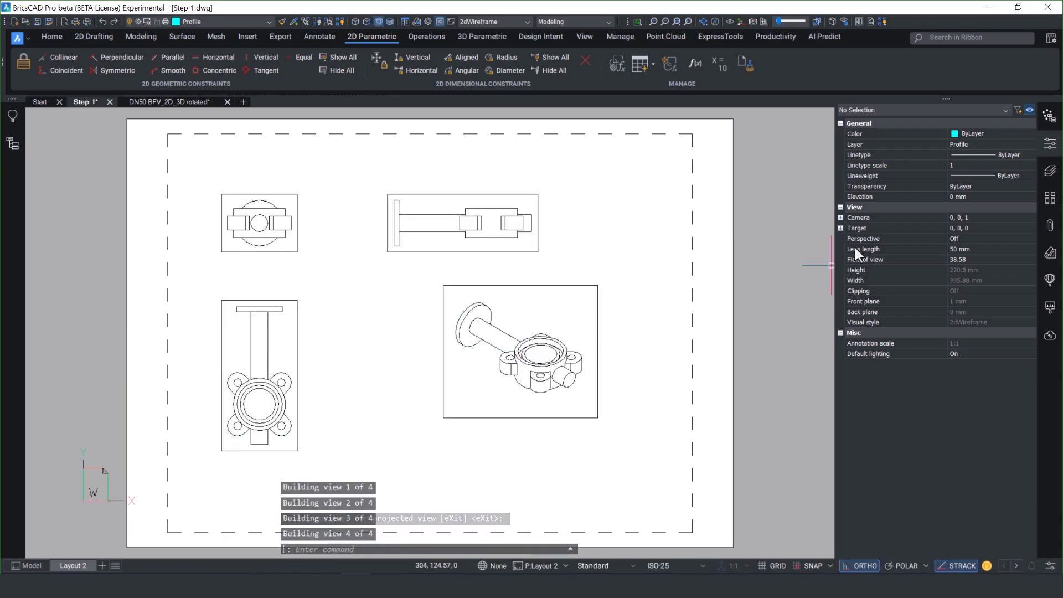
Set the isometric viewport's Geometry to shaded 3D and turn off the Drafting Viewports layer
{"action": "left_click", "coordinate": [598, 332]}
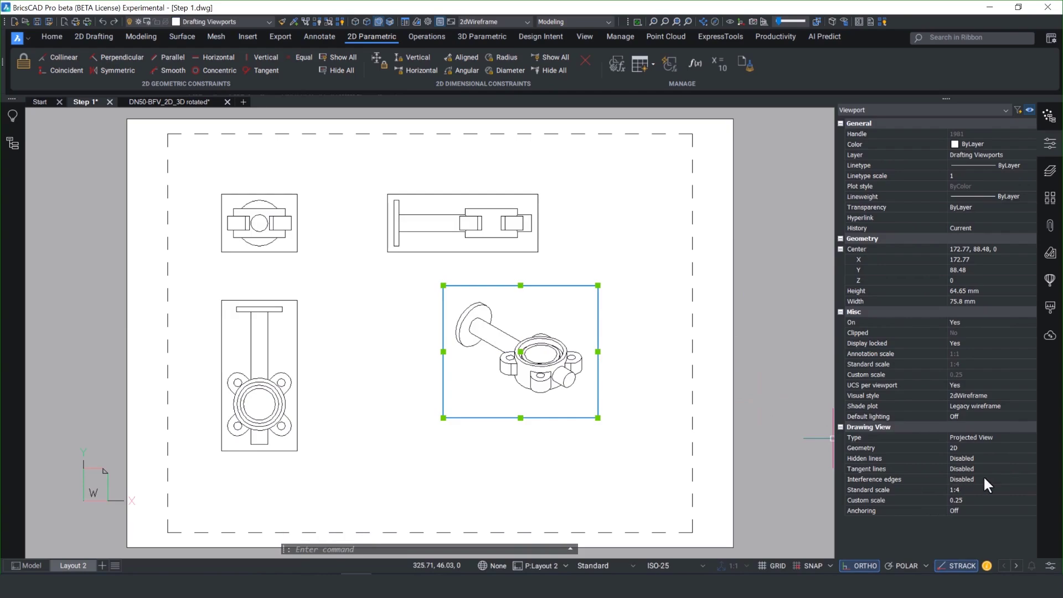
{"action": "left_click", "coordinate": [1030, 446]}
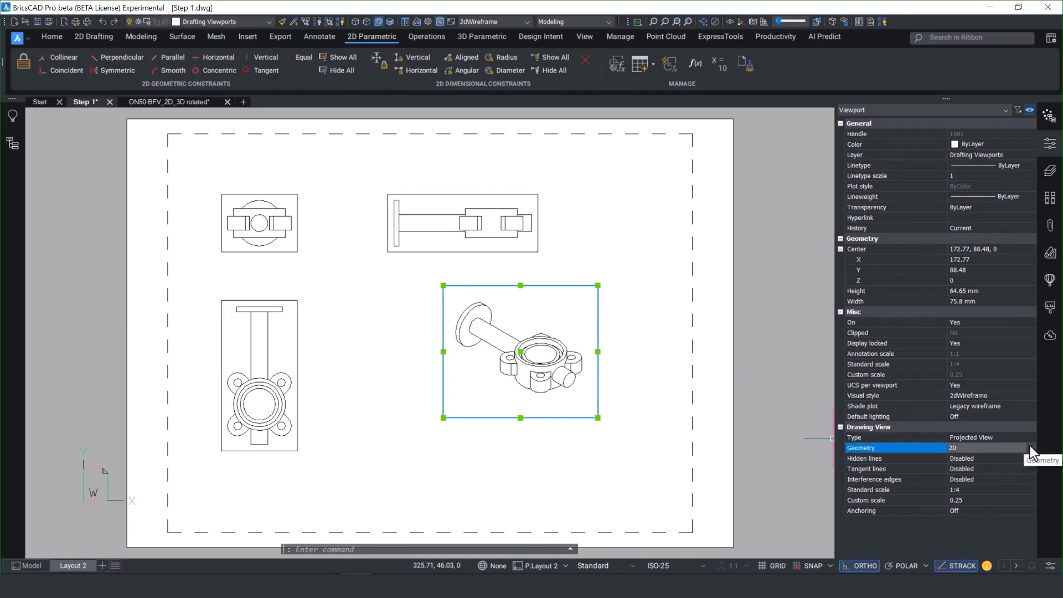
{"action": "left_click", "coordinate": [1033, 448]}
{"action": "left_click", "coordinate": [1002, 469]}
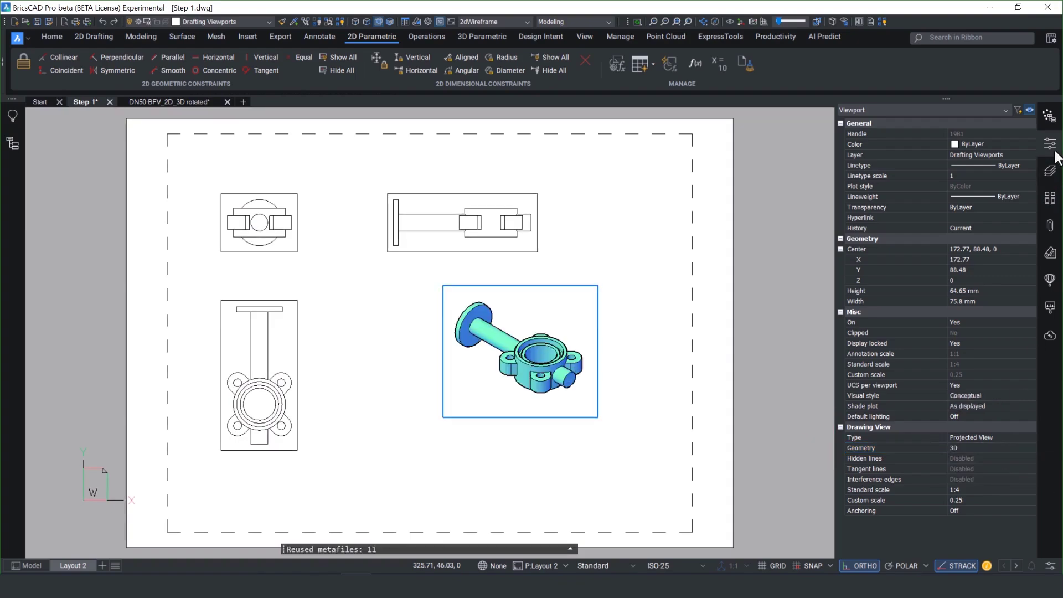
{"action": "left_click", "coordinate": [1050, 171]}
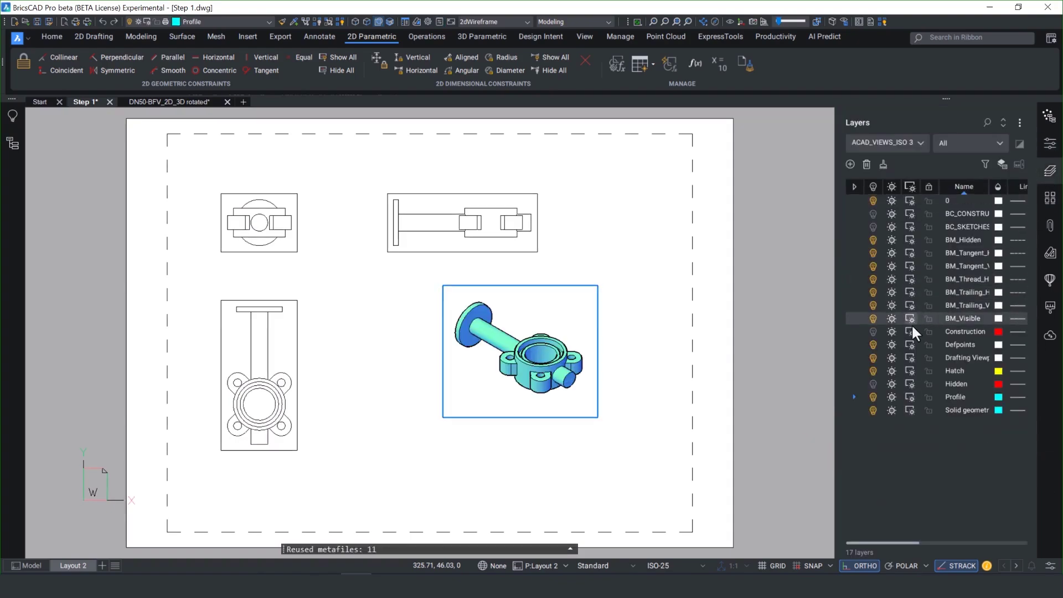
{"action": "left_click", "coordinate": [874, 357]}
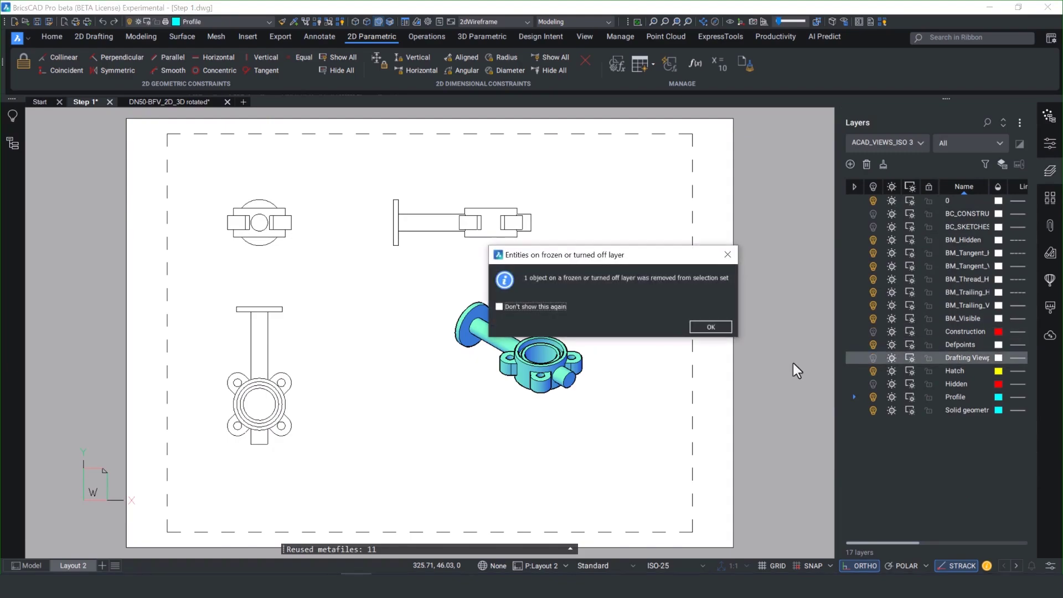
Cut a full vertical section A-A through the front view and place it to the right at 1:2
{"action": "left_click", "coordinate": [713, 325]}
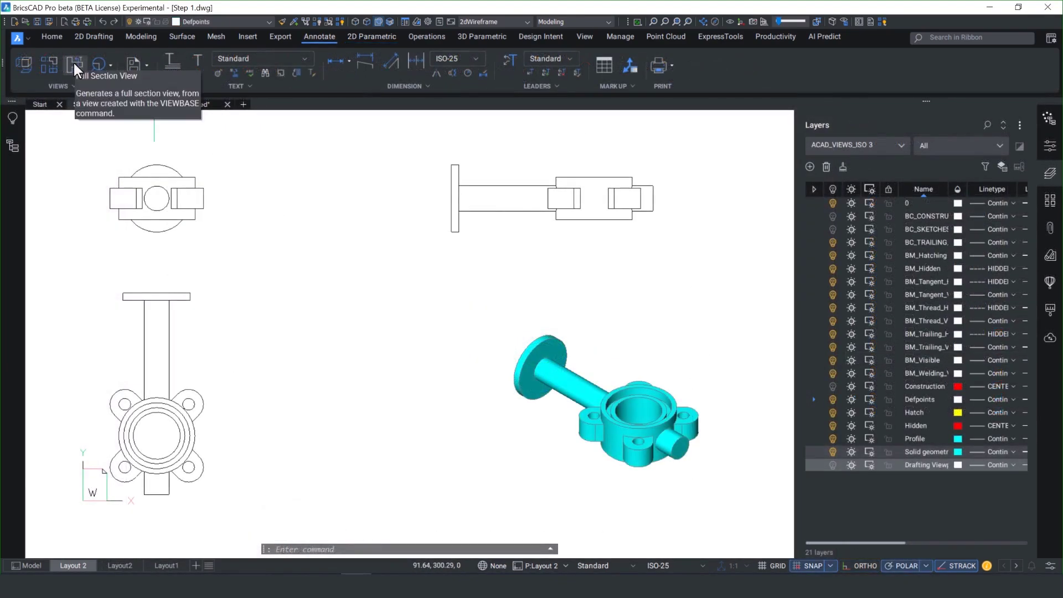
{"action": "left_click", "coordinate": [75, 65]}
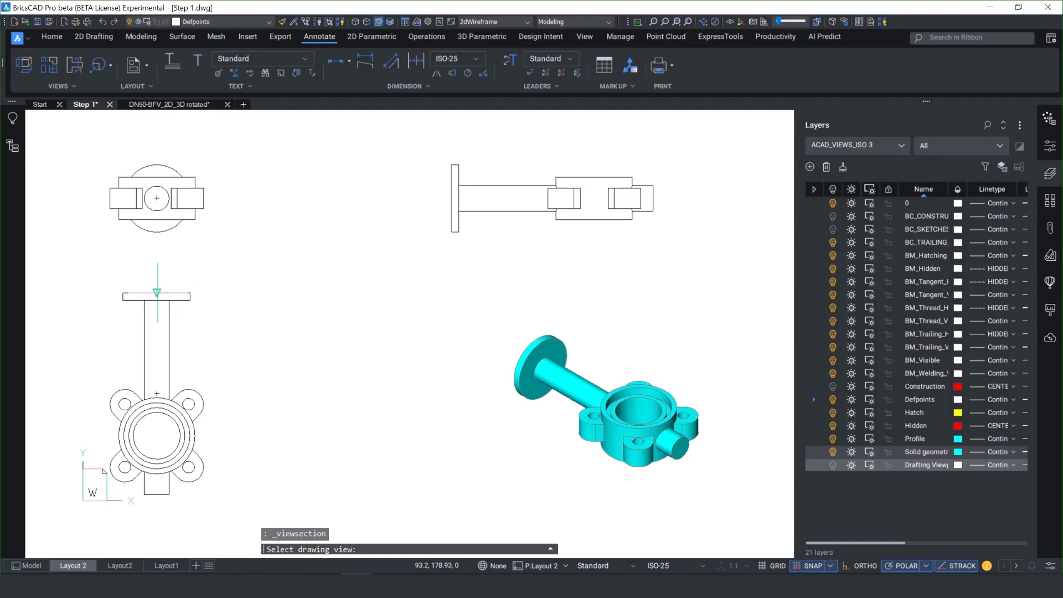
{"action": "left_click", "coordinate": [156, 292]}
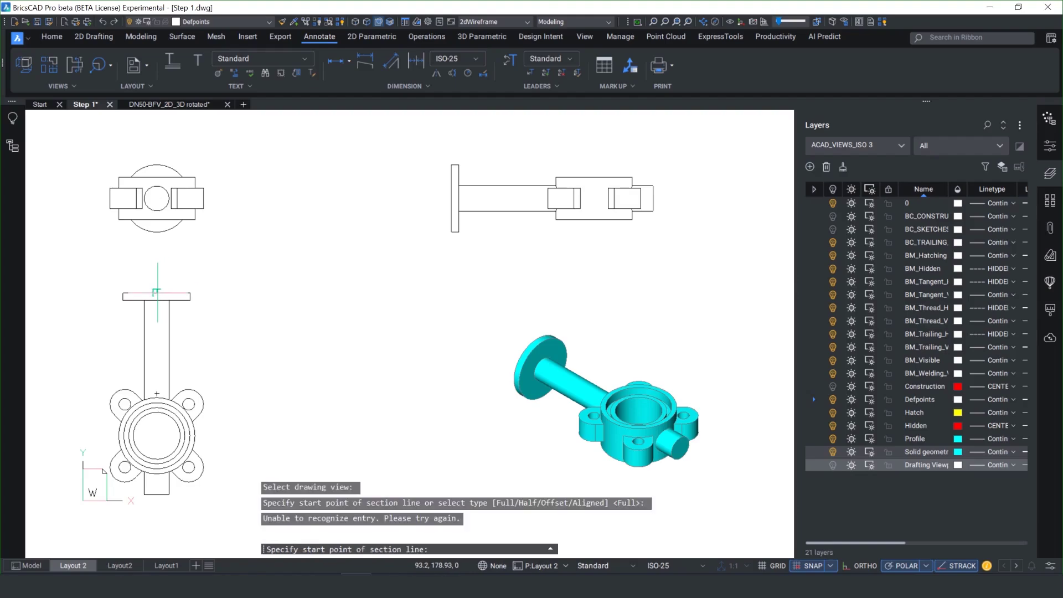
{"action": "left_click", "coordinate": [156, 493]}
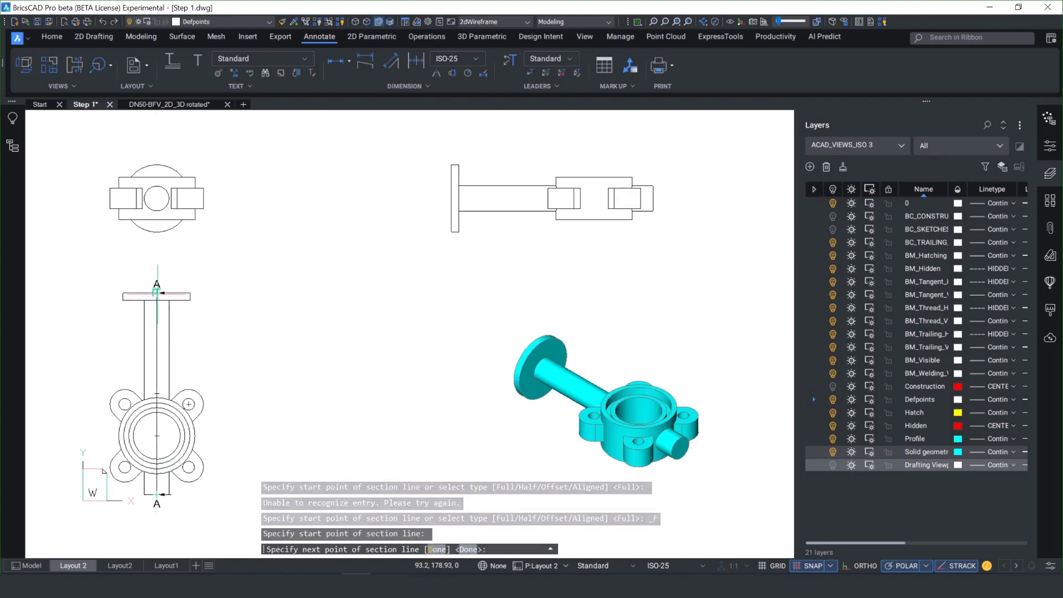
{"action": "left_click", "coordinate": [156, 292]}
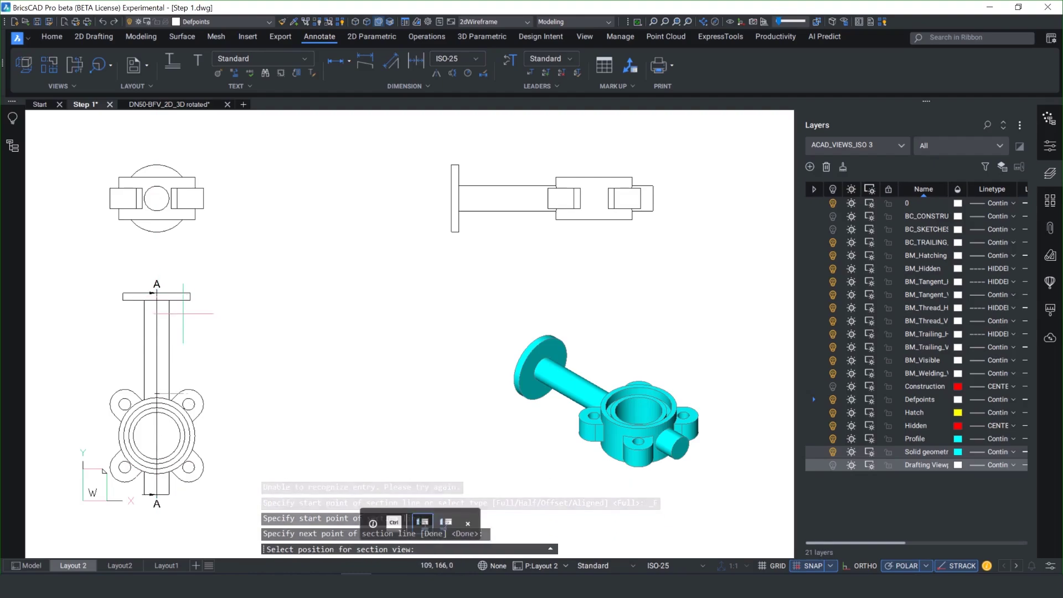
{"action": "left_click", "coordinate": [331, 369]}
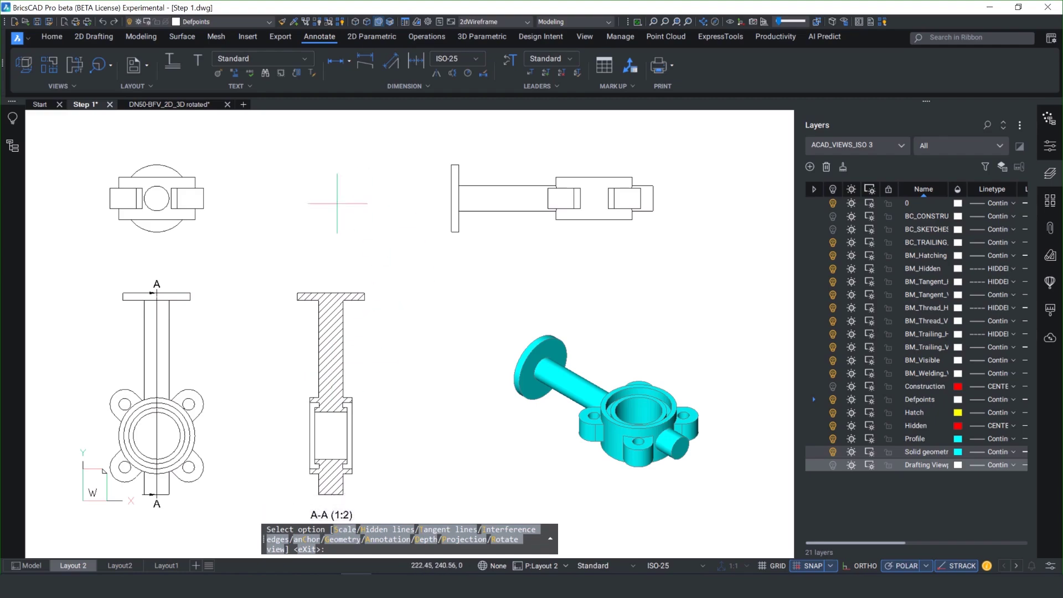
{"action": "key", "text": "Return"}
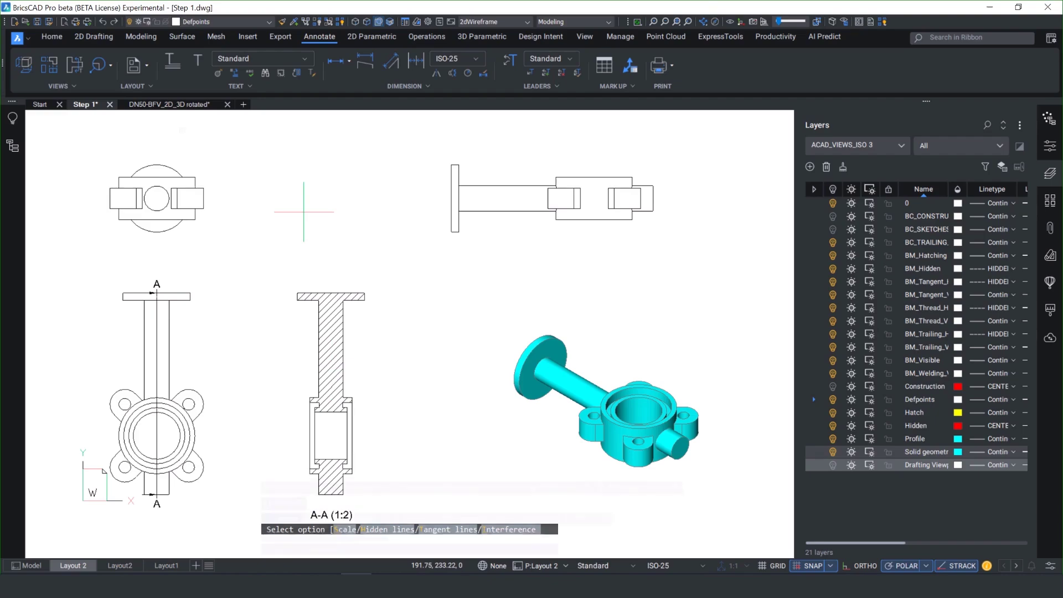
Circle the right bolt lug on the front view as detail B at 1:1, placed above section A-A
{"action": "left_click", "coordinate": [98, 65]}
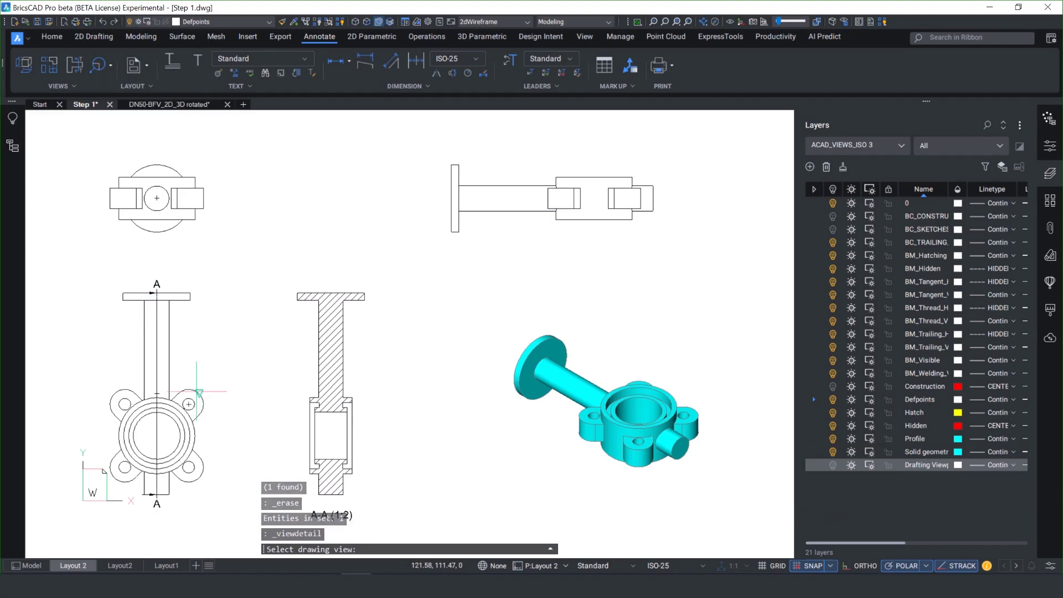
{"action": "left_click", "coordinate": [190, 399]}
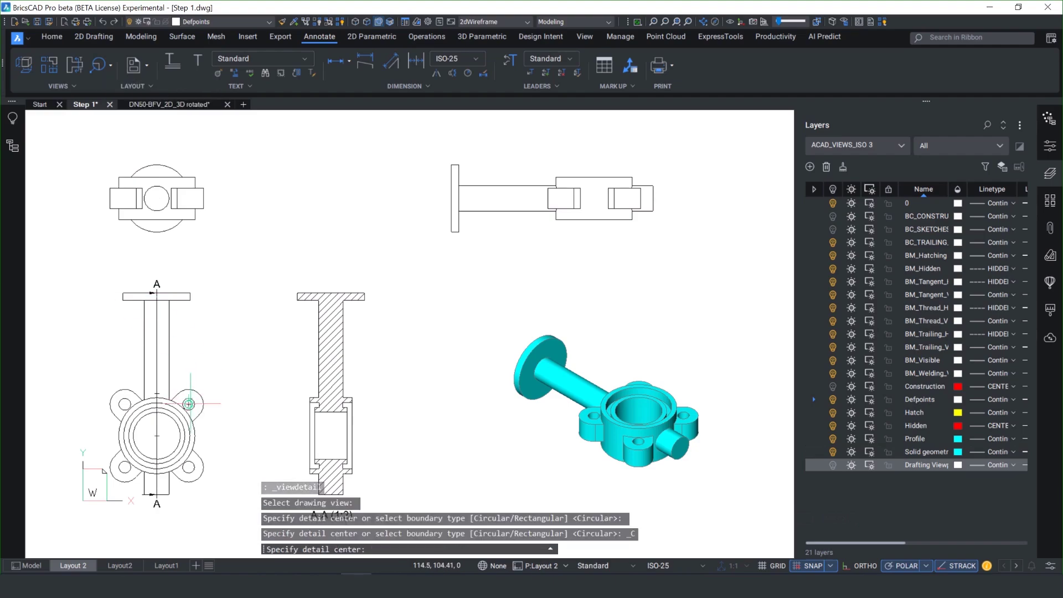
{"action": "left_click", "coordinate": [189, 405]}
{"action": "left_click", "coordinate": [203, 382]}
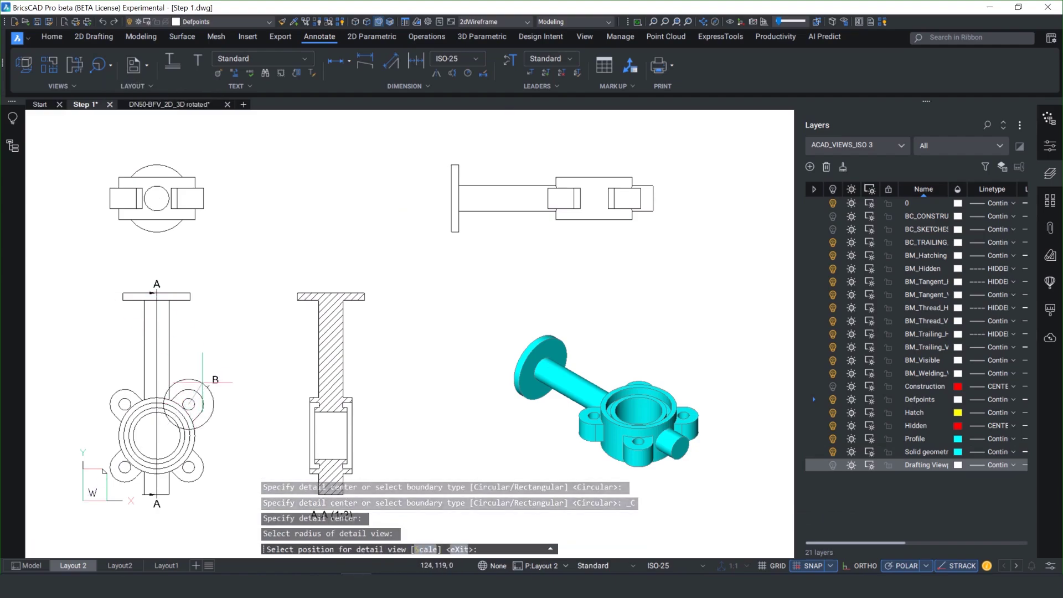
{"action": "left_click", "coordinate": [312, 221]}
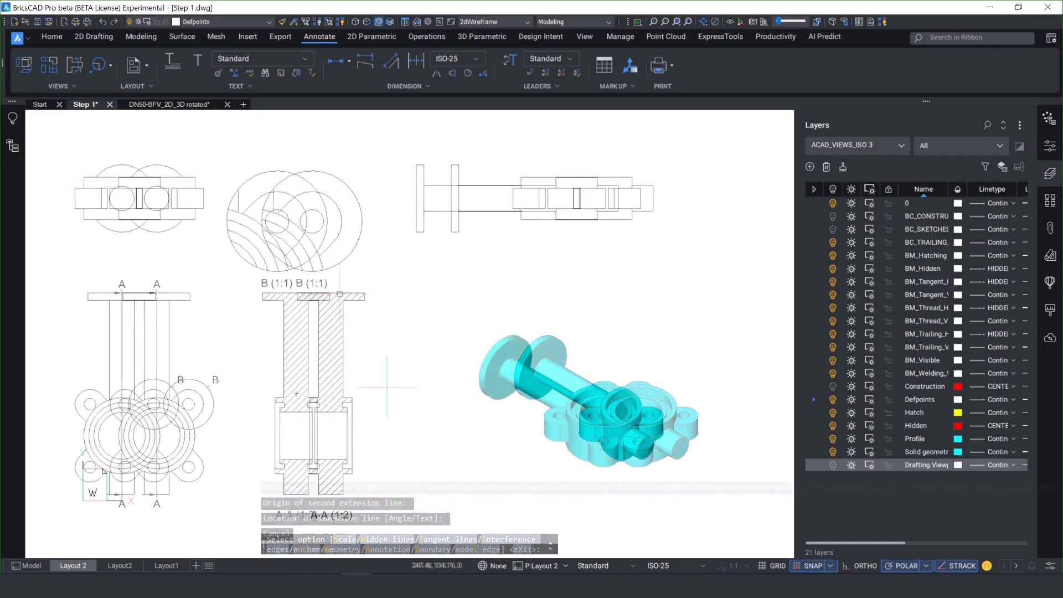
Add vertical dimensions to section A-A: 270 overall height and 130.1 from the hatch top
{"action": "left_click", "coordinate": [348, 59]}
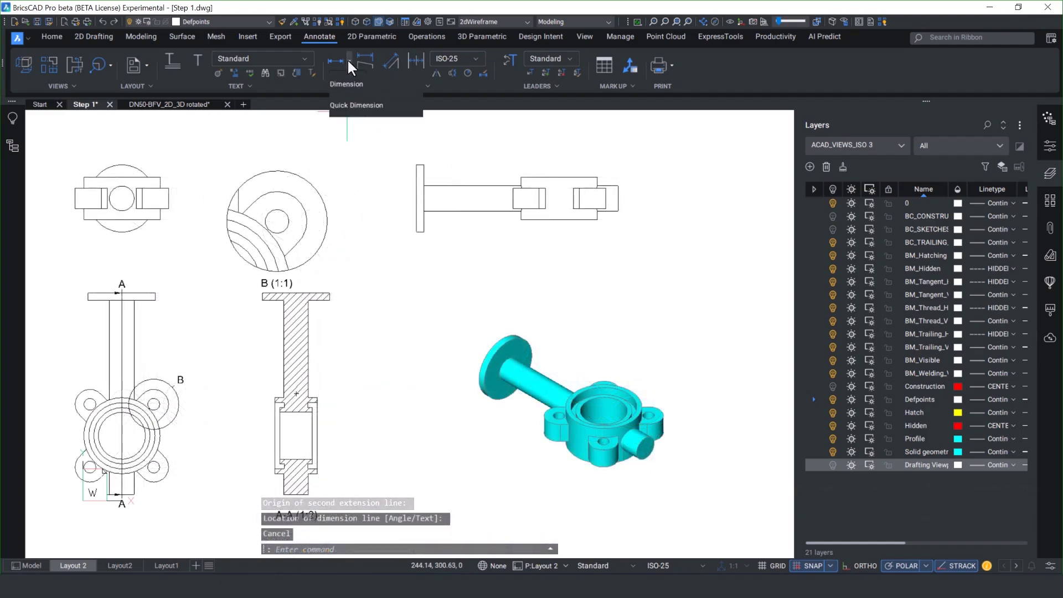
{"action": "left_click", "coordinate": [359, 83]}
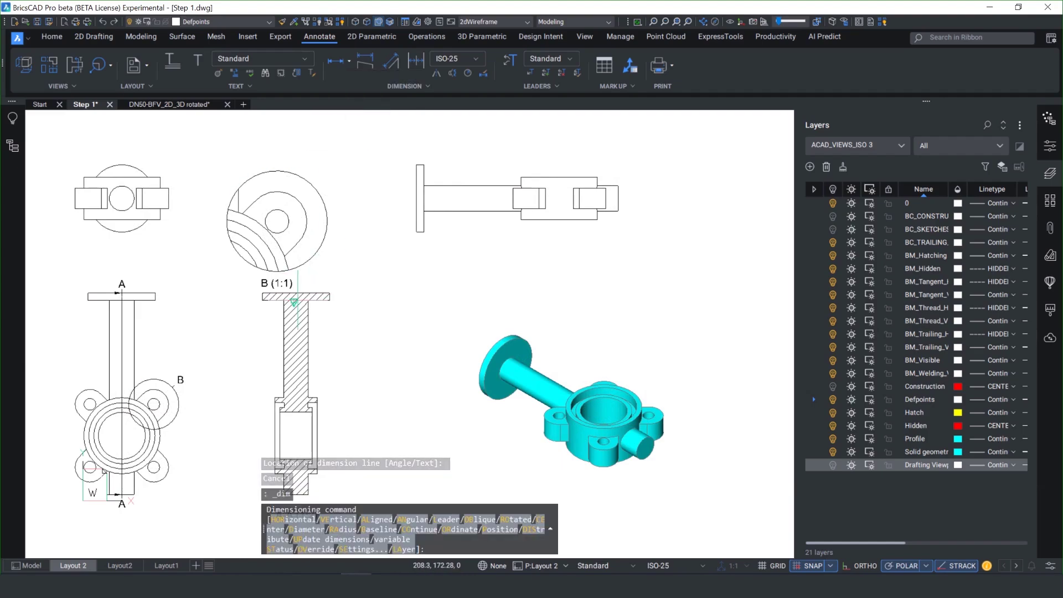
{"action": "left_click", "coordinate": [296, 292]}
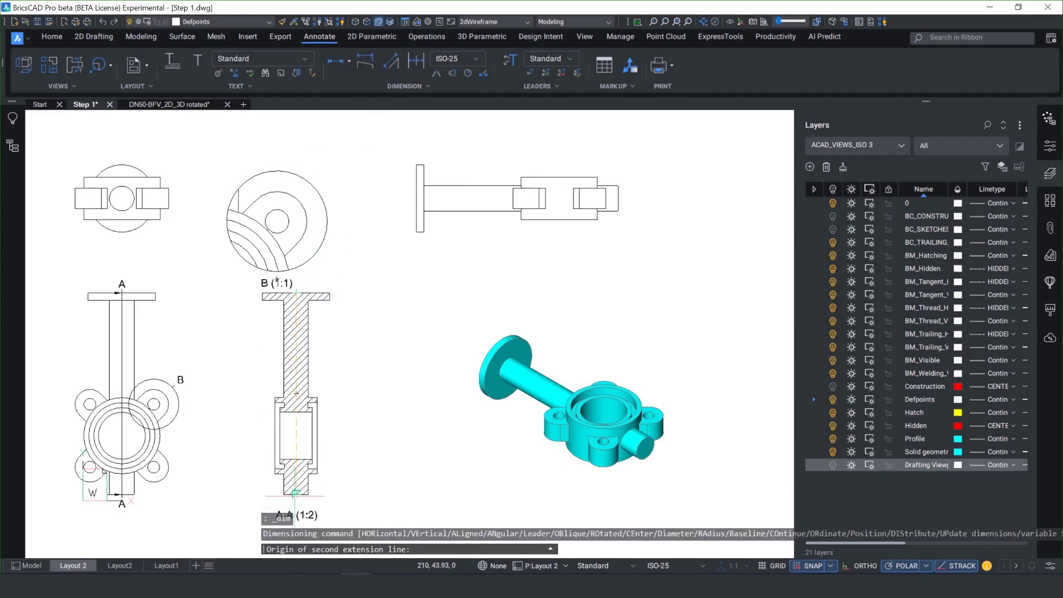
{"action": "left_click", "coordinate": [296, 493]}
{"action": "left_click", "coordinate": [370, 422]}
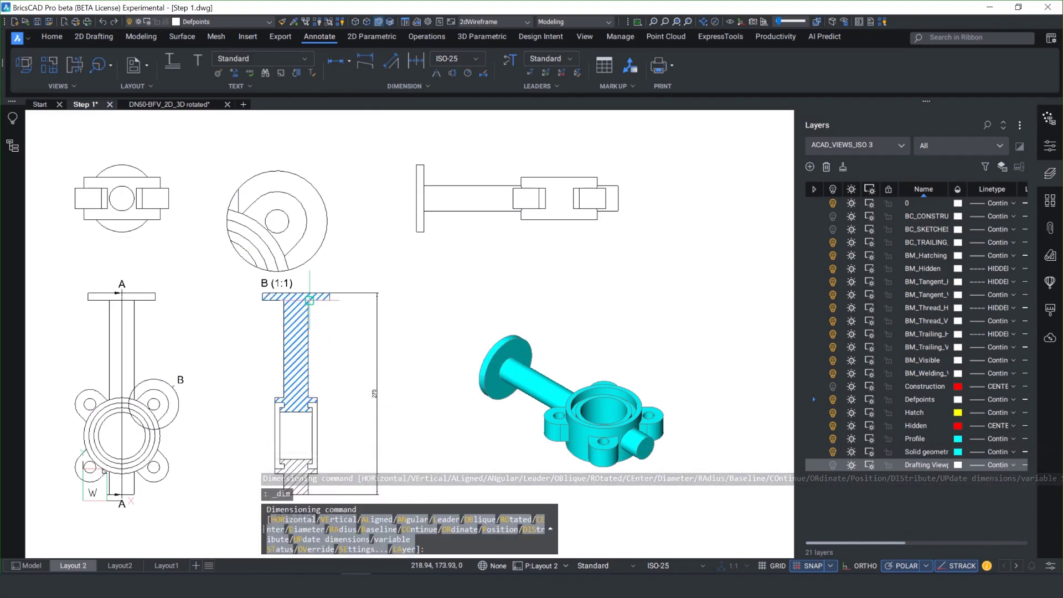
{"action": "left_click", "coordinate": [310, 301]}
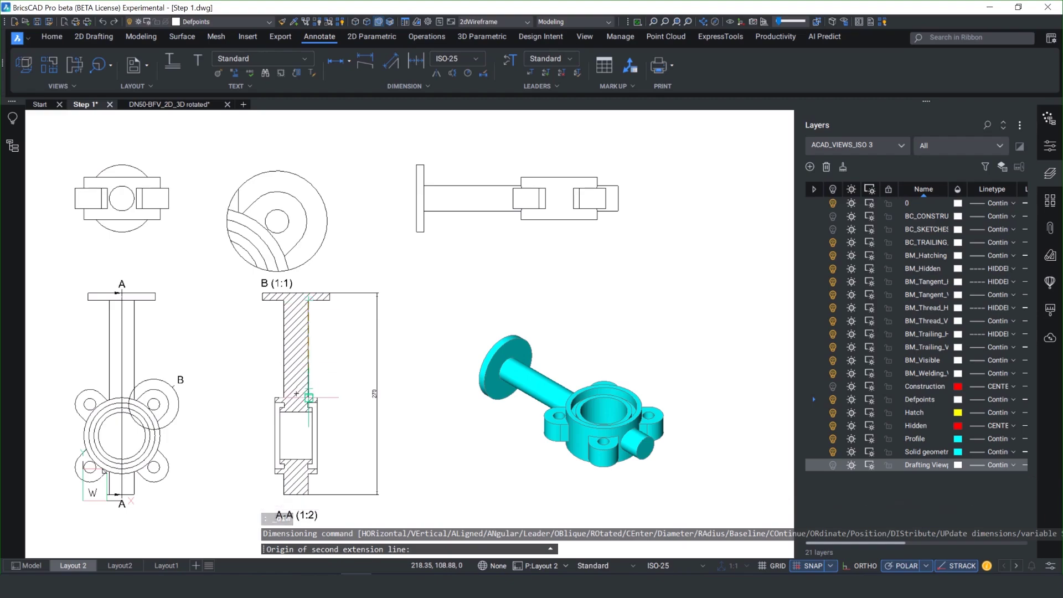
{"action": "left_click", "coordinate": [309, 397]}
{"action": "left_click", "coordinate": [341, 378]}
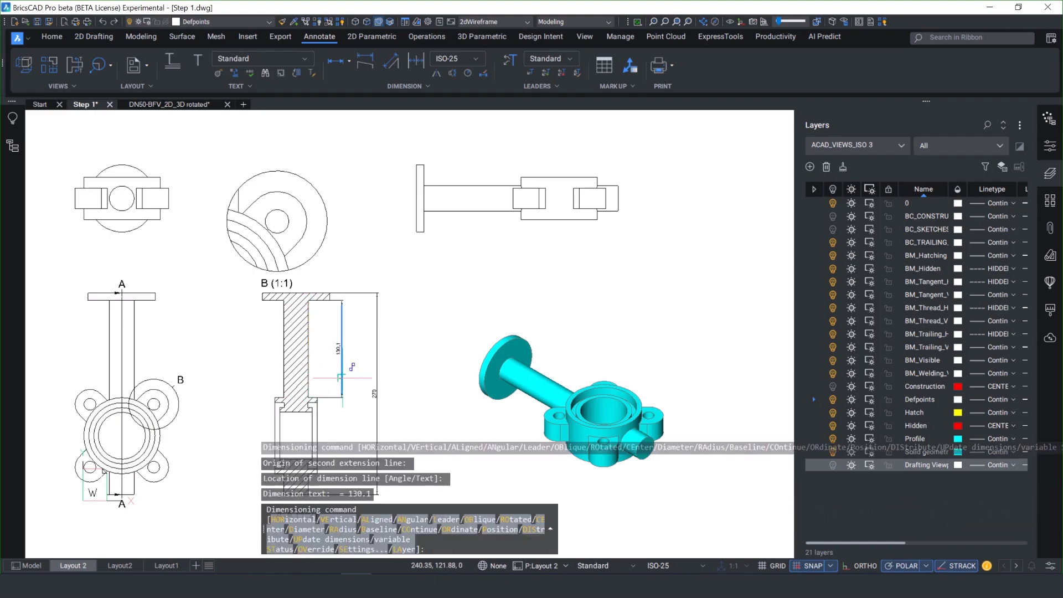
{"action": "key", "text": "Escape"}
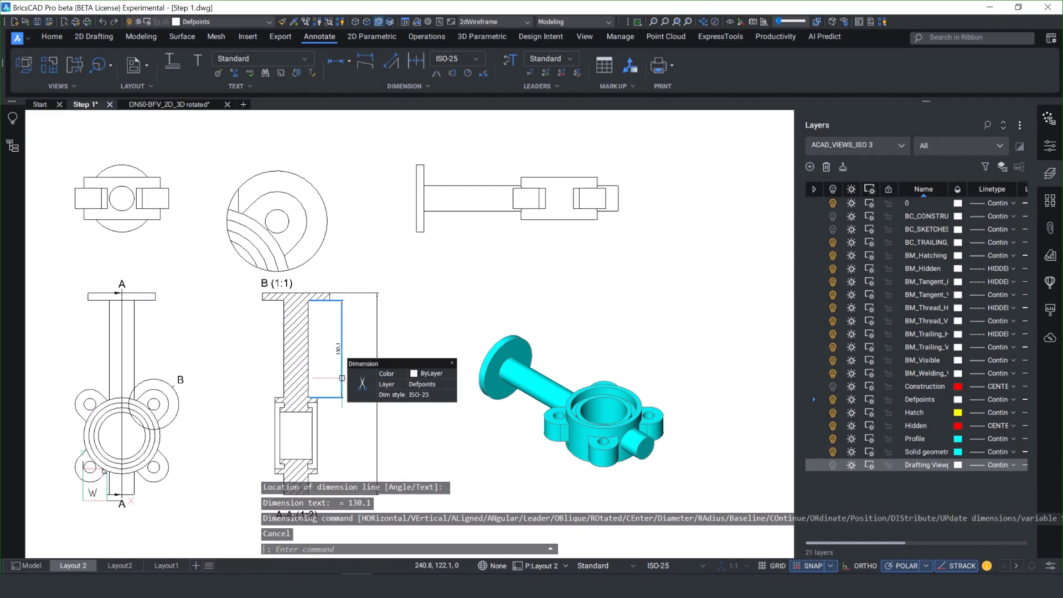
{"action": "key", "text": "Escape"}
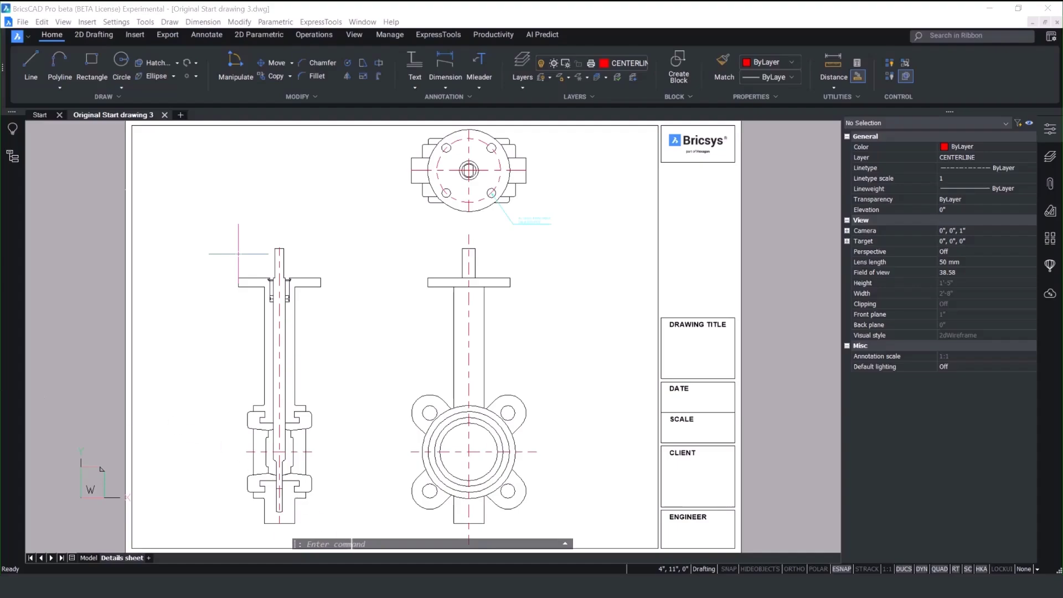
Set the USENEWSTATUSBAR variable to 1 from the command line
{"action": "left_click", "coordinate": [343, 545]}
{"action": "type", "text": "usene"}
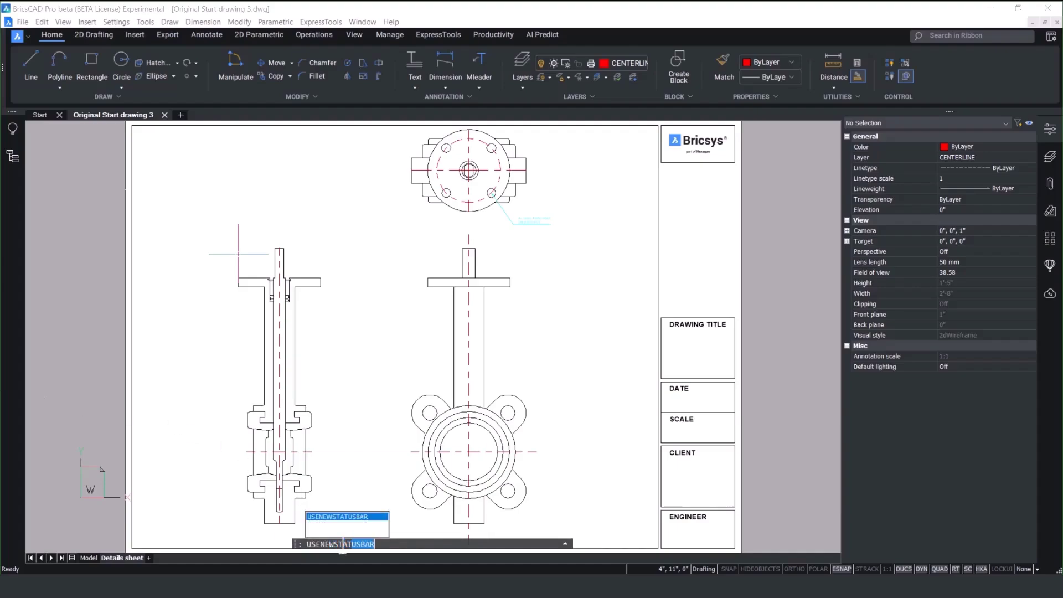
{"action": "type", "text": "wstat"}
{"action": "key", "text": "Return"}
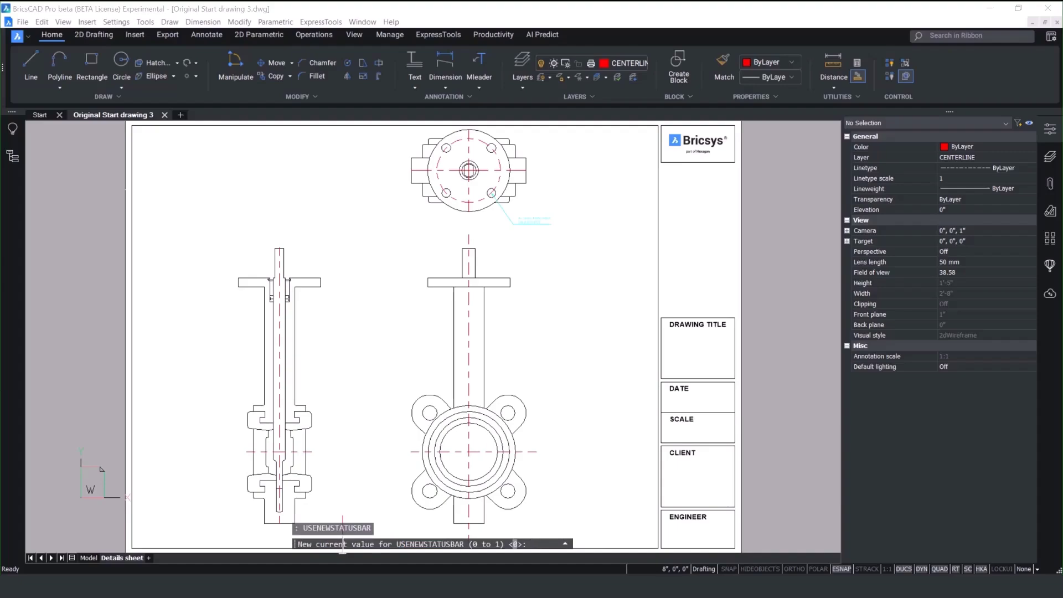
{"action": "type", "text": "1"}
{"action": "key", "text": "Return"}
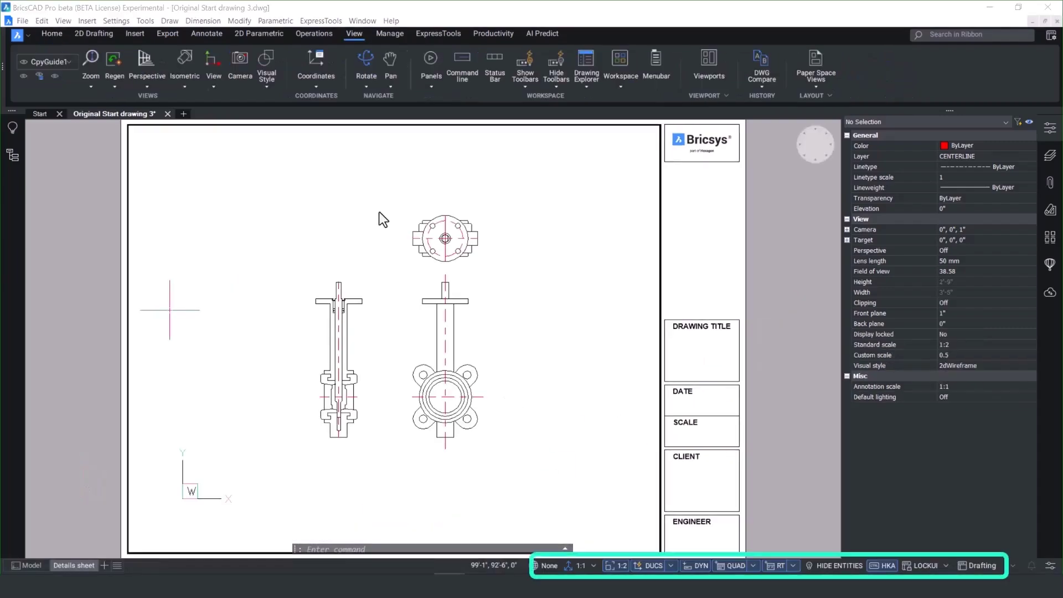
Change the Details sheet viewport scale from 1:2 to Scale to fit
{"action": "left_click", "coordinate": [618, 564]}
{"action": "left_click", "coordinate": [627, 433]}
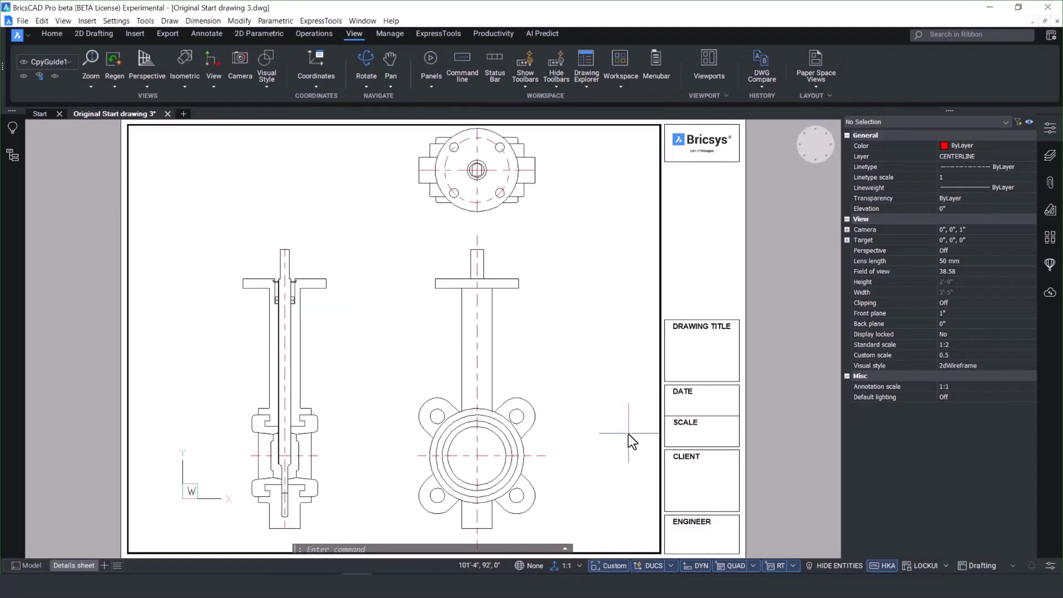